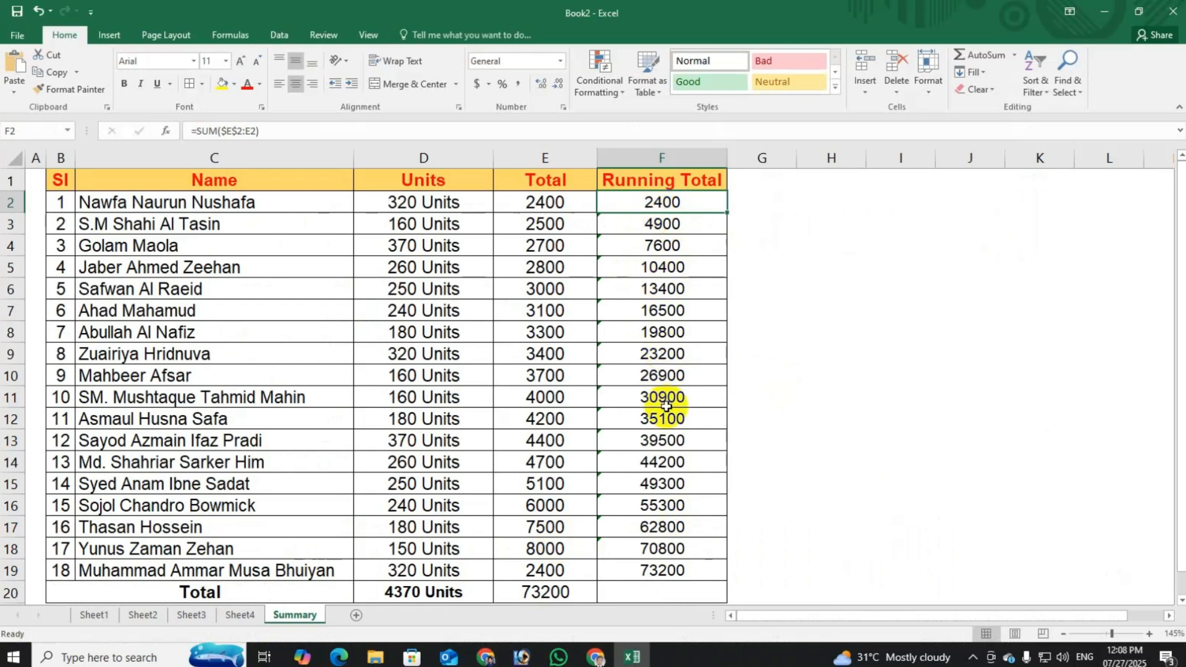
Step: Clear the existing running total formulas in F2:F19 of the Summary sheet
click(668, 351)
click(660, 207)
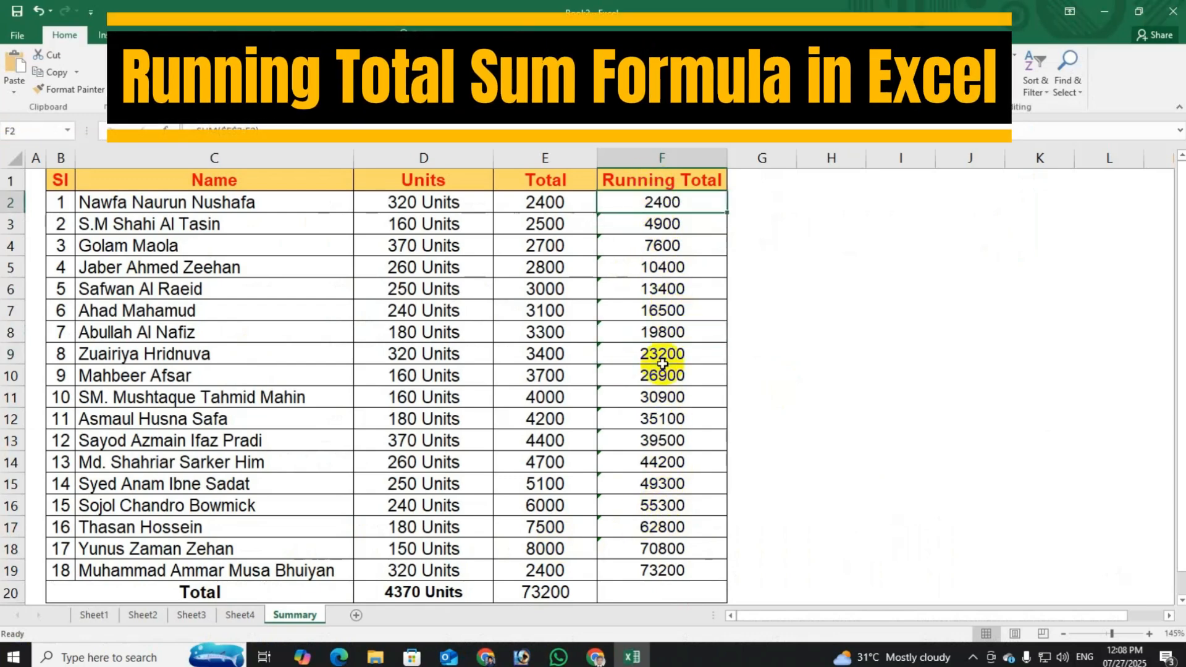
shift+click(663, 571)
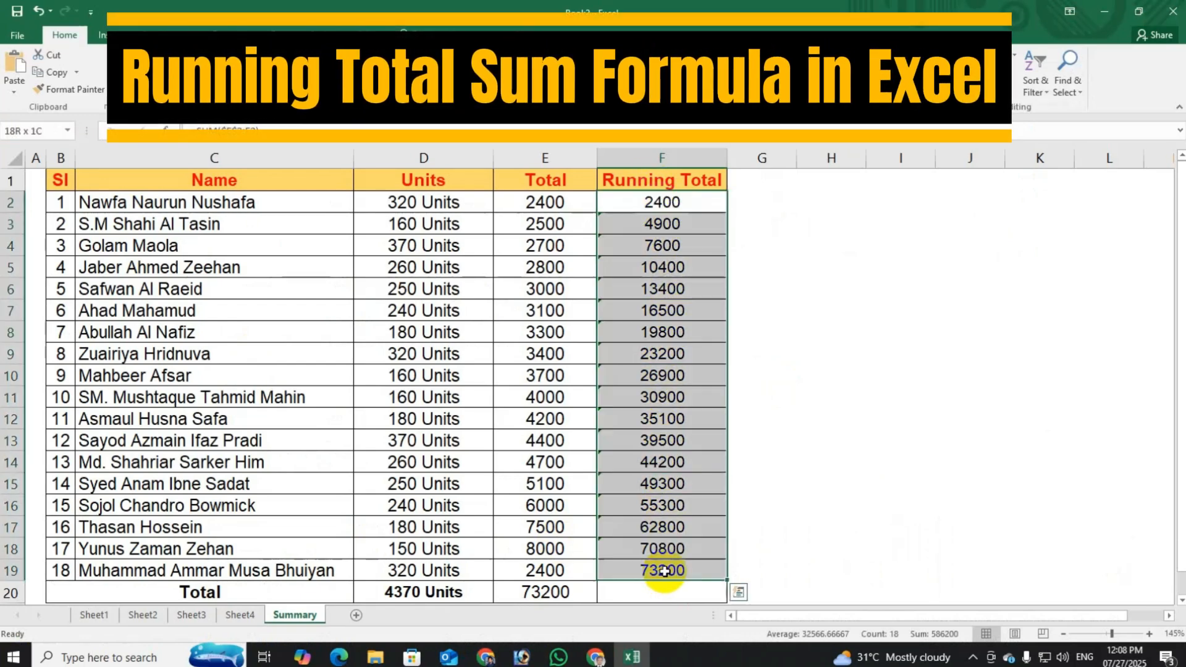
key(Delete)
key(Up)
key(Down)
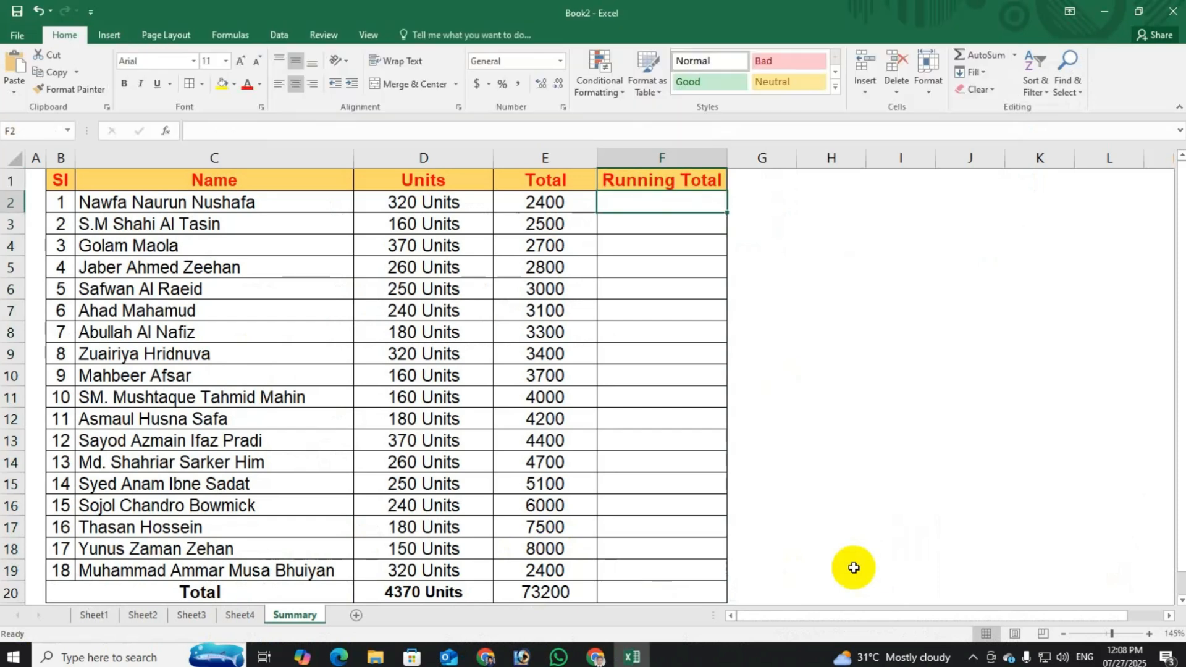
Step: Copy the Total amounts in E2:E19 and paste them as values only into the Running Total column from F2
key(Left)
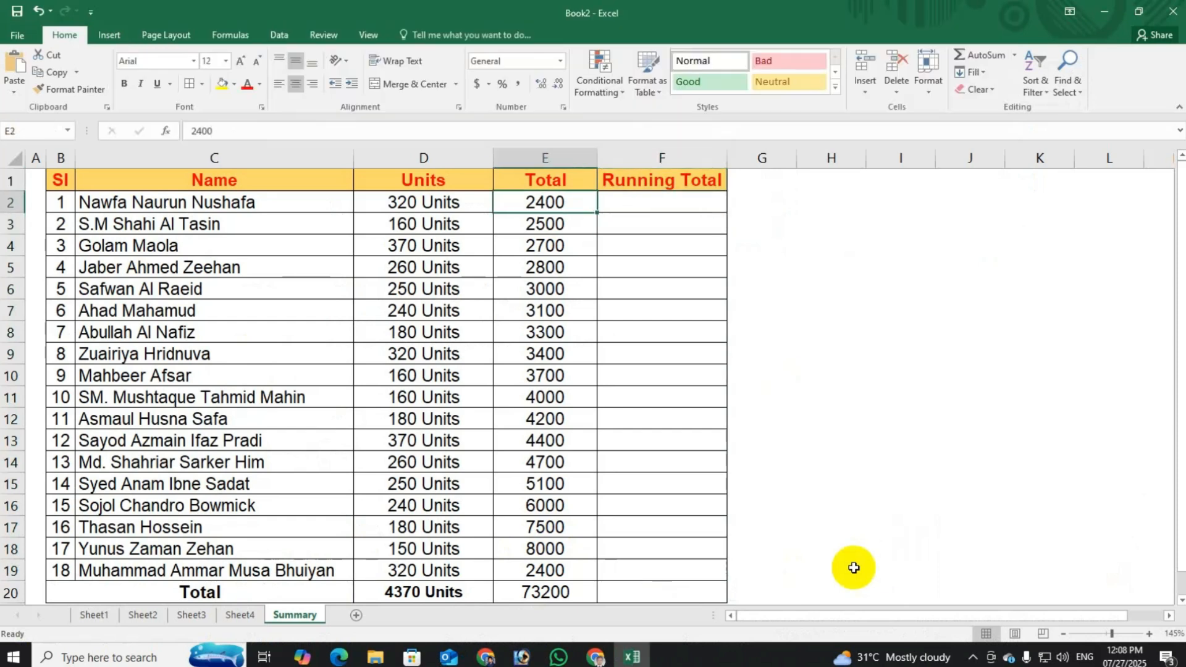
key(ctrl+shift+Down)
key(ctrl+c)
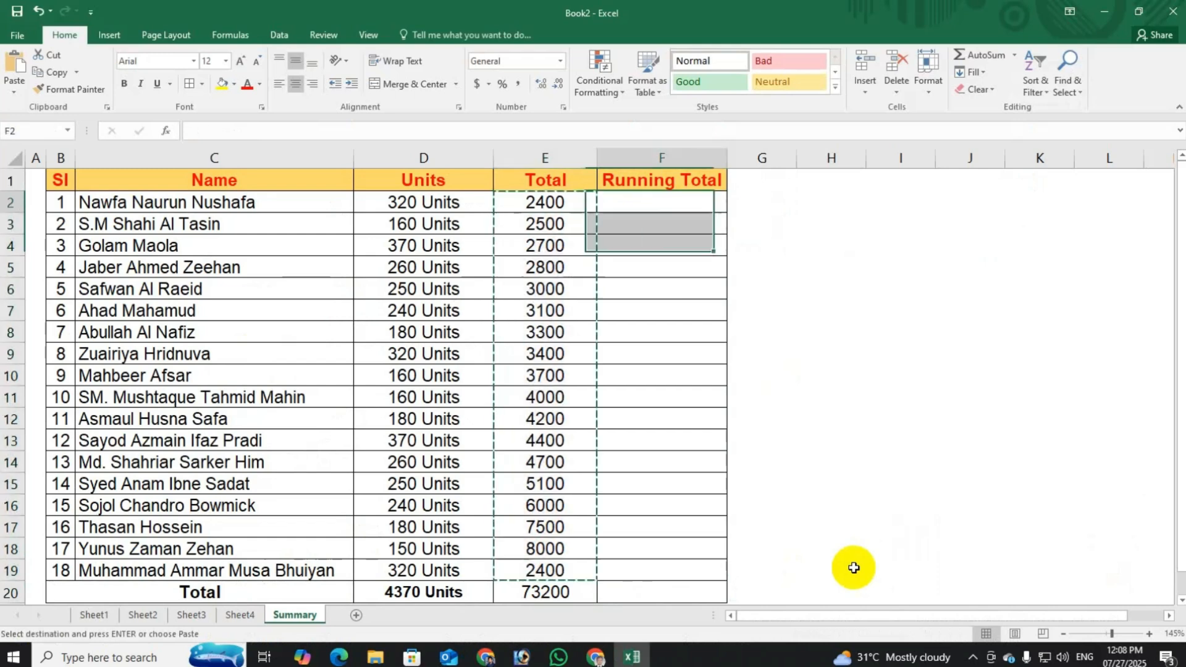
key(Right)
key(alt+e)
key(s)
key(v)
key(Return)
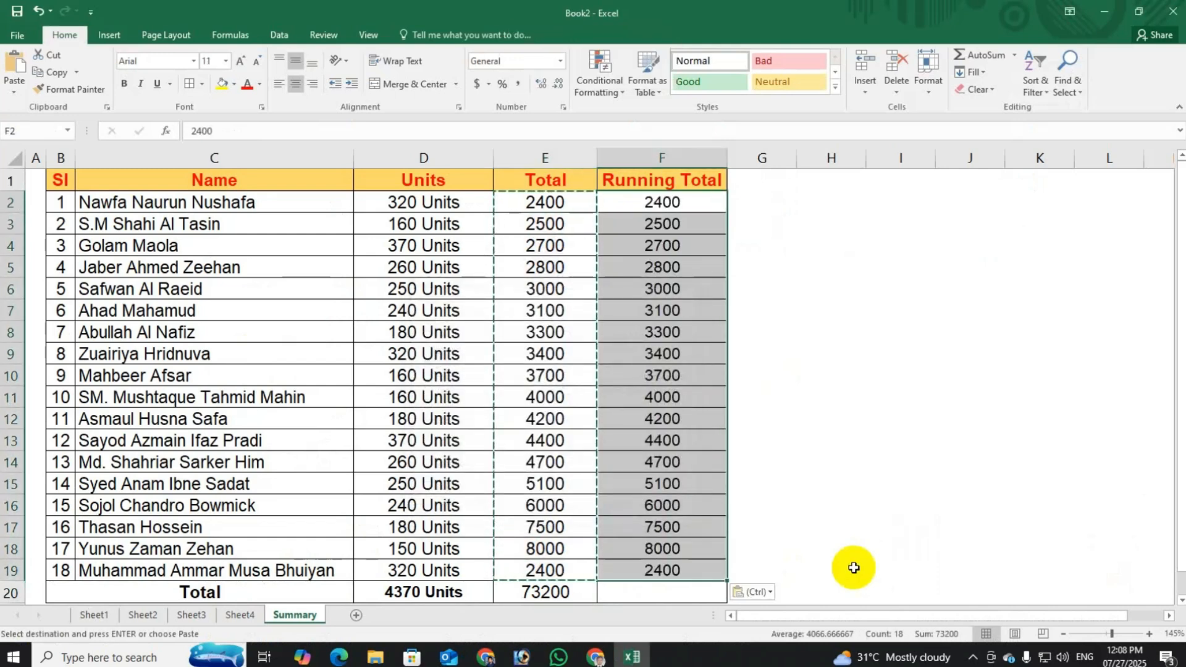
Step: Add an AutoSum of F2:F19 in cell F20 of the Total row
click(698, 593)
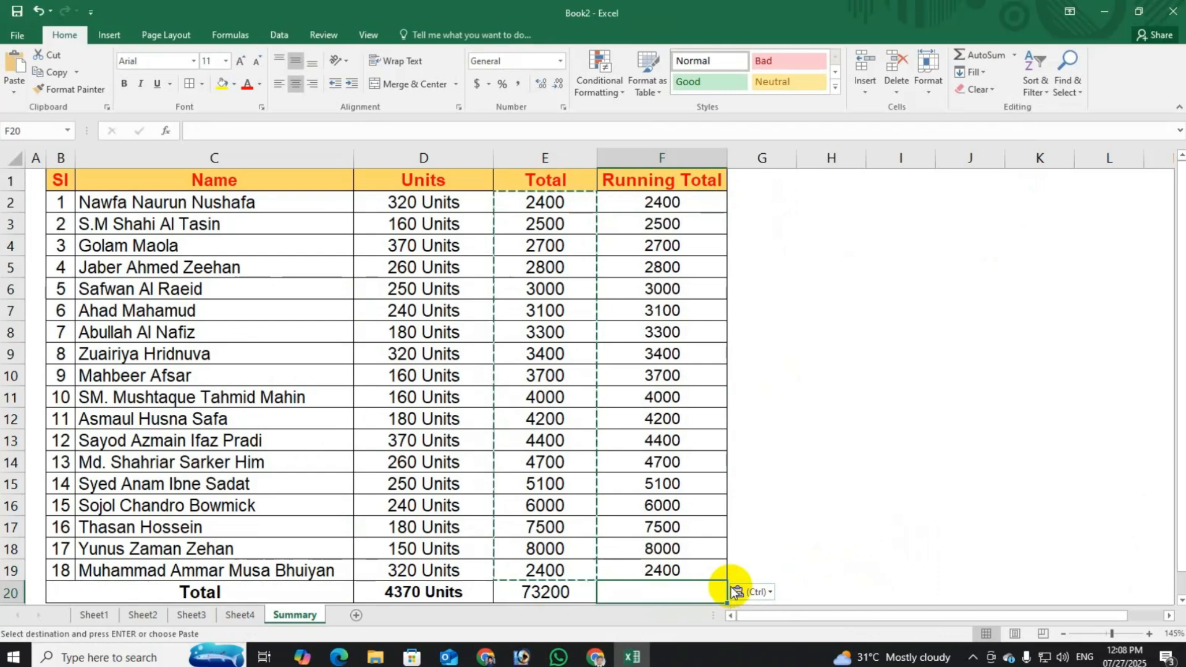
key(alt+equal)
key(Return)
click(726, 574)
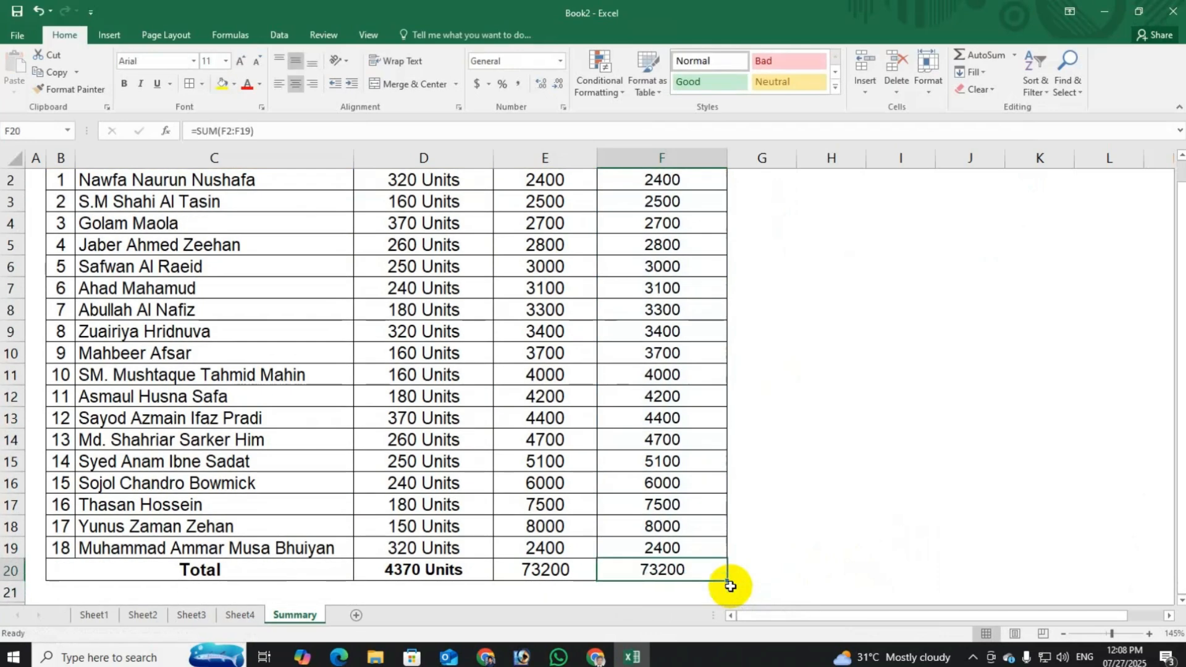
scroll(684, 556, up, 1)
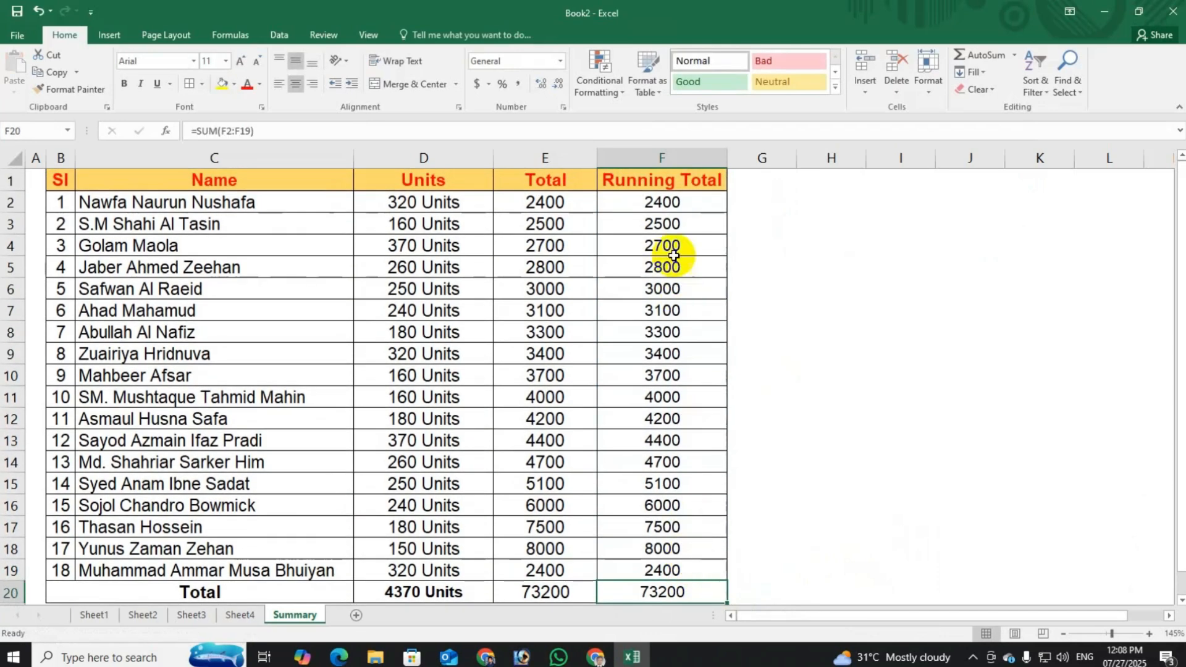
Step: Delete the pasted values and the sum in F2:F20
click(652, 205)
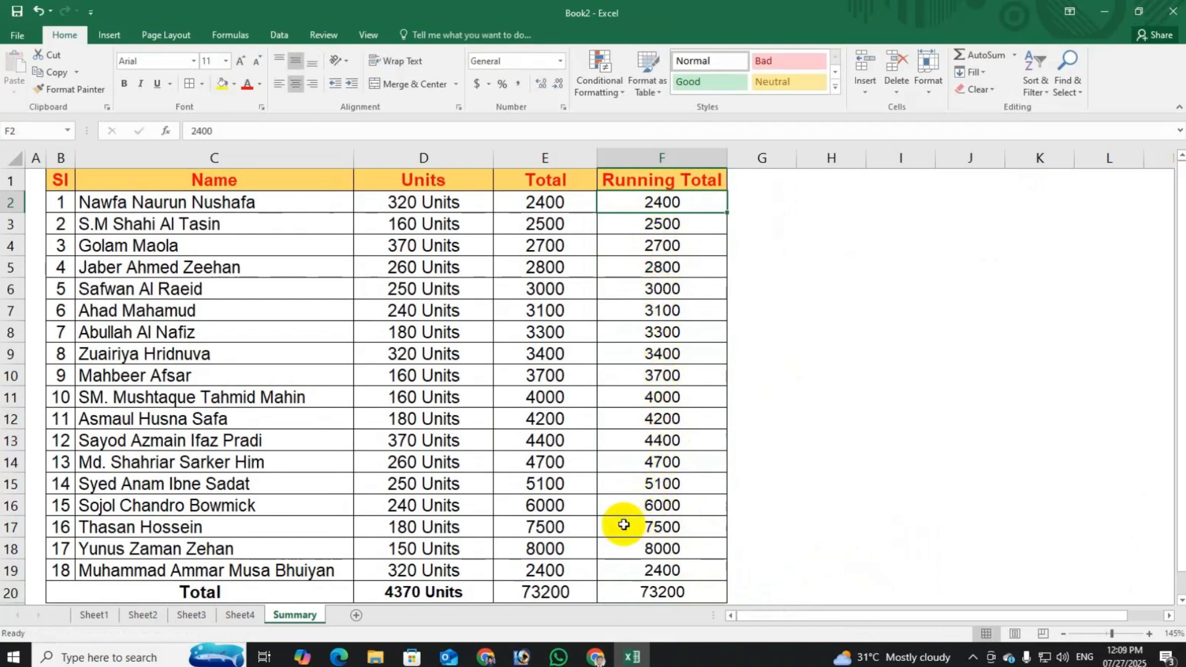
shift+click(663, 592)
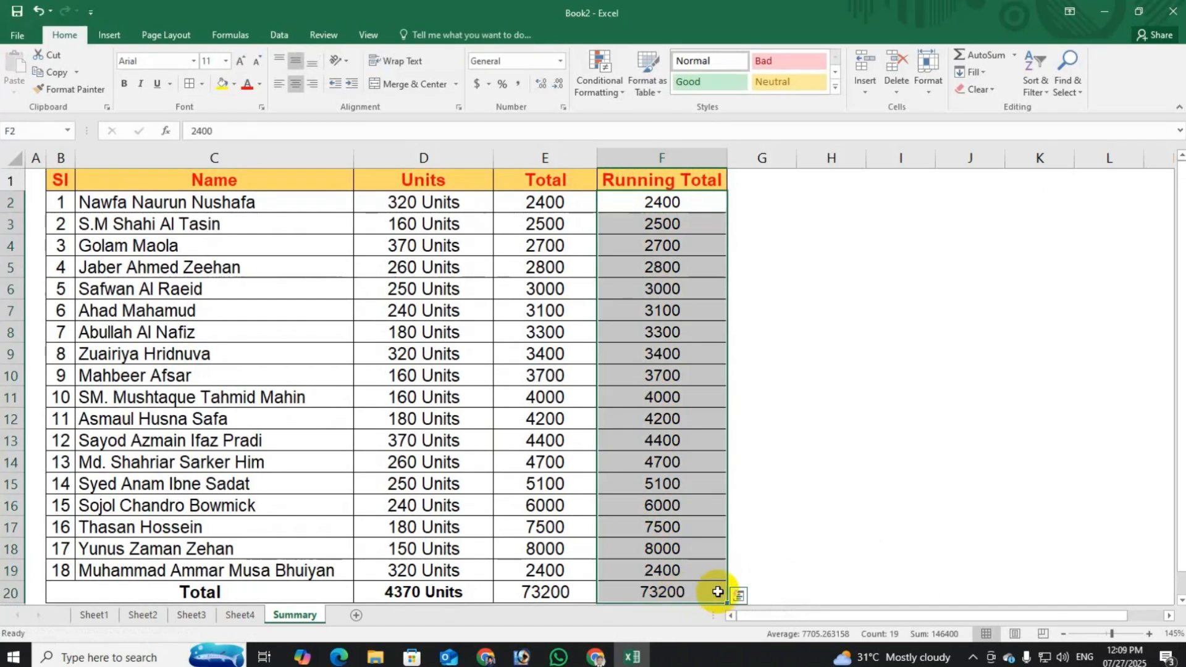
key(Delete)
Step: Begin a SUM formula in cell F2 with the range E2:E2 as its argument
click(653, 207)
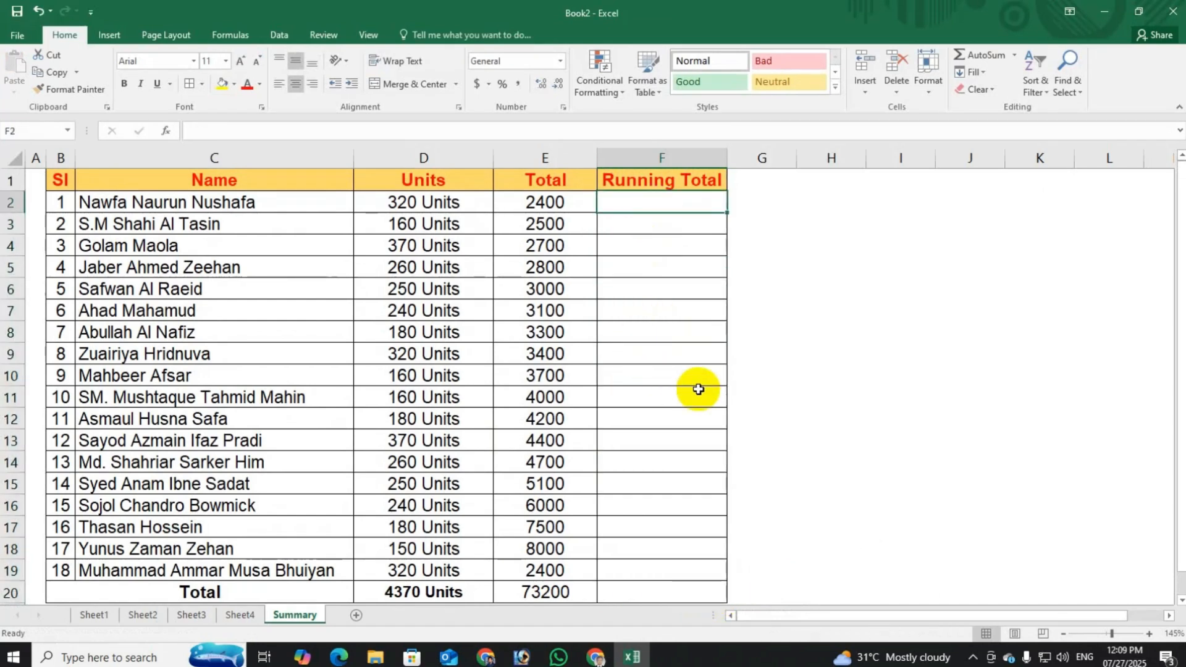
text(=)
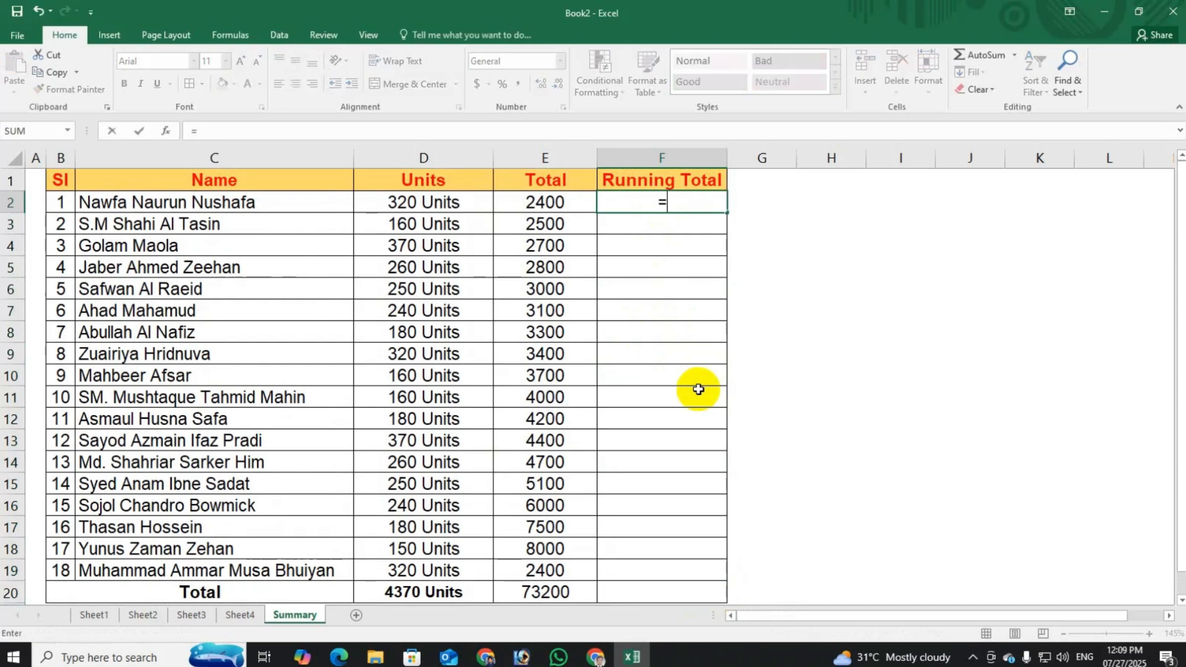
text(s)
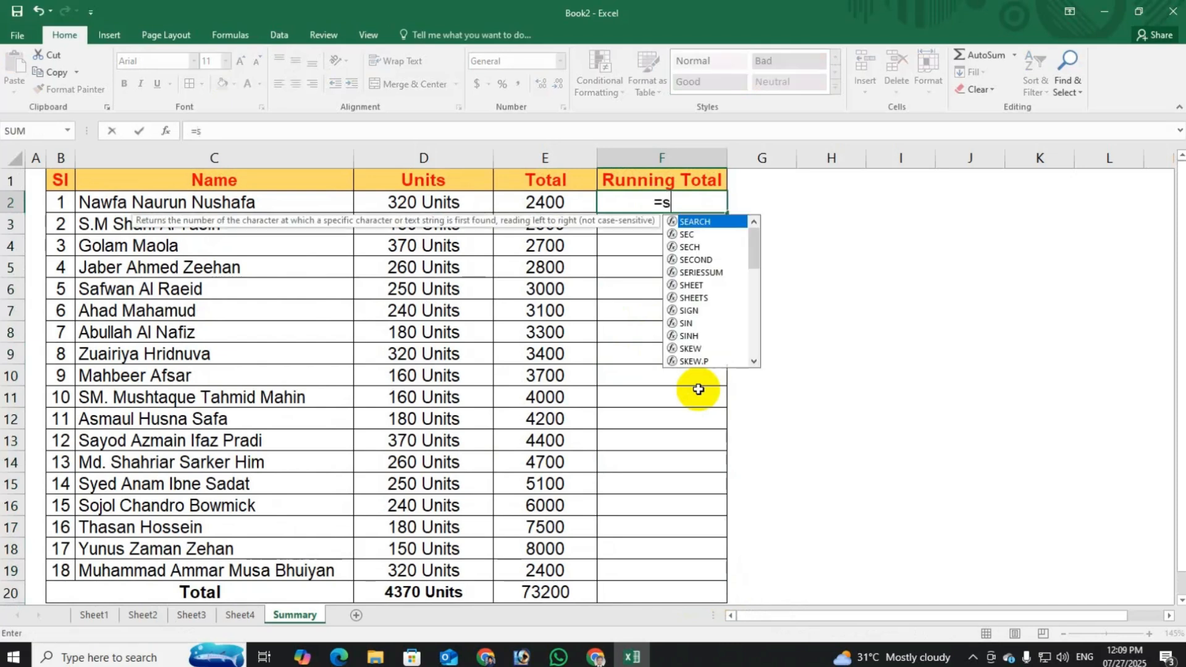
text(um)
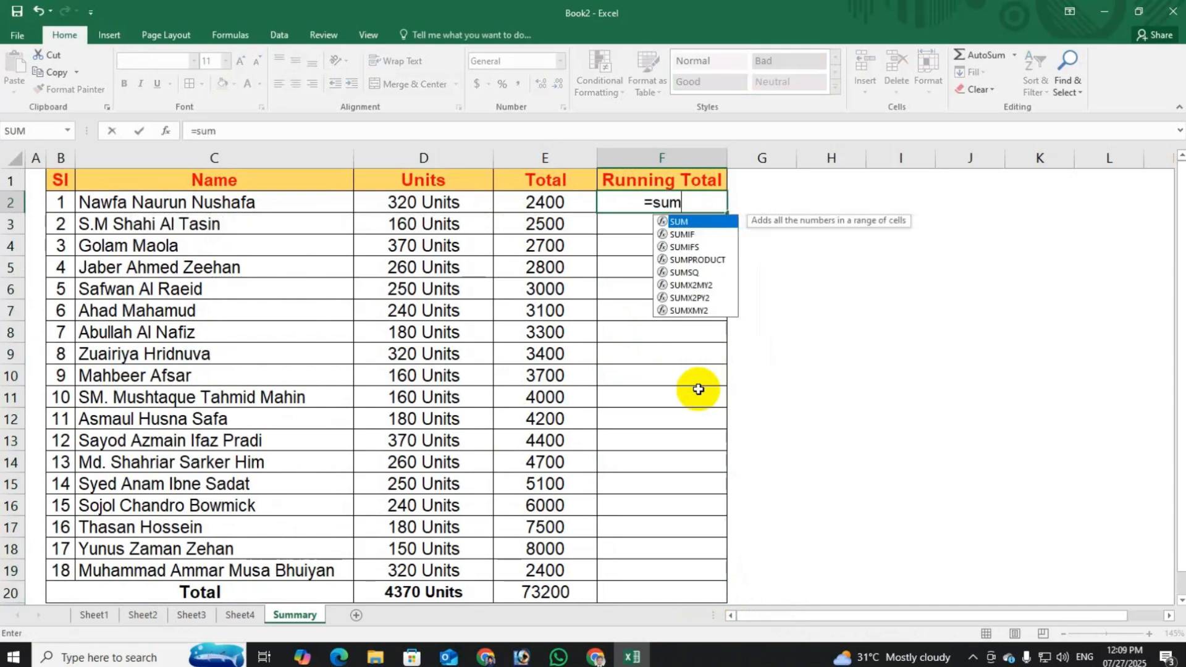
text(()
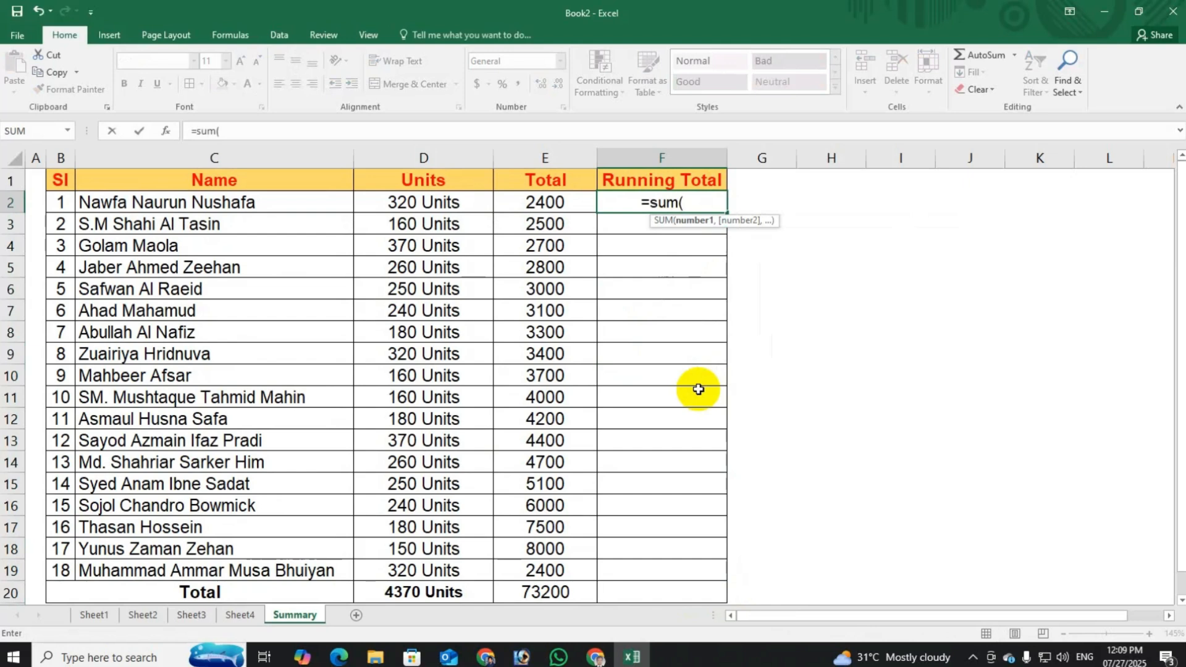
key(Left)
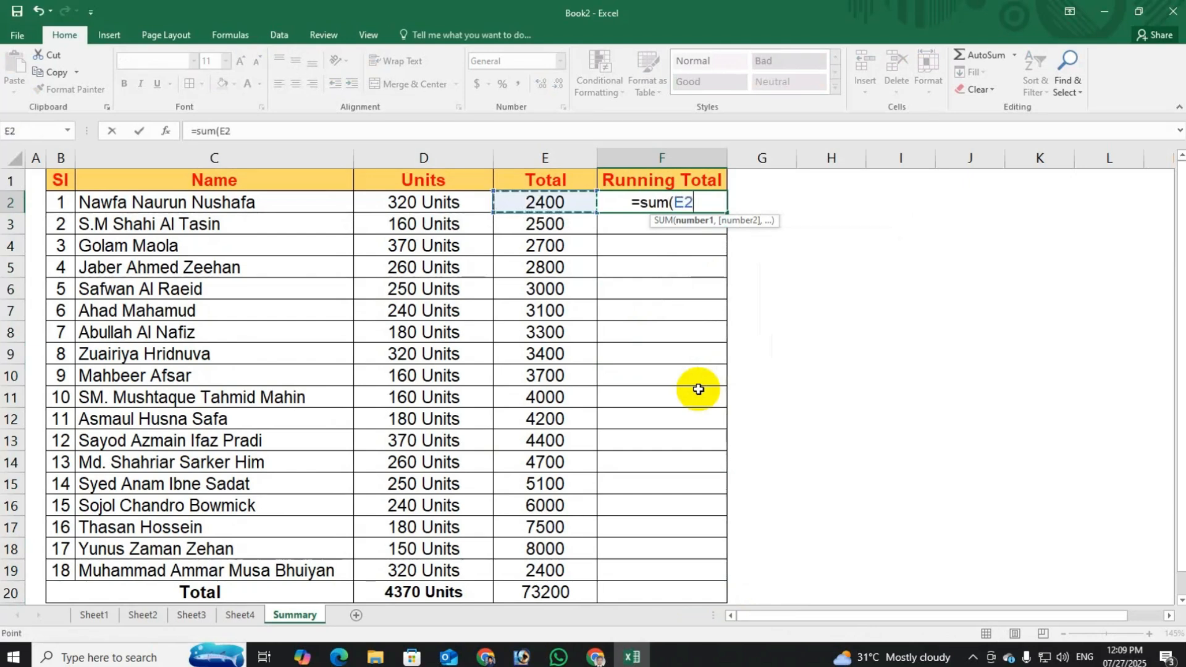
key(F8)
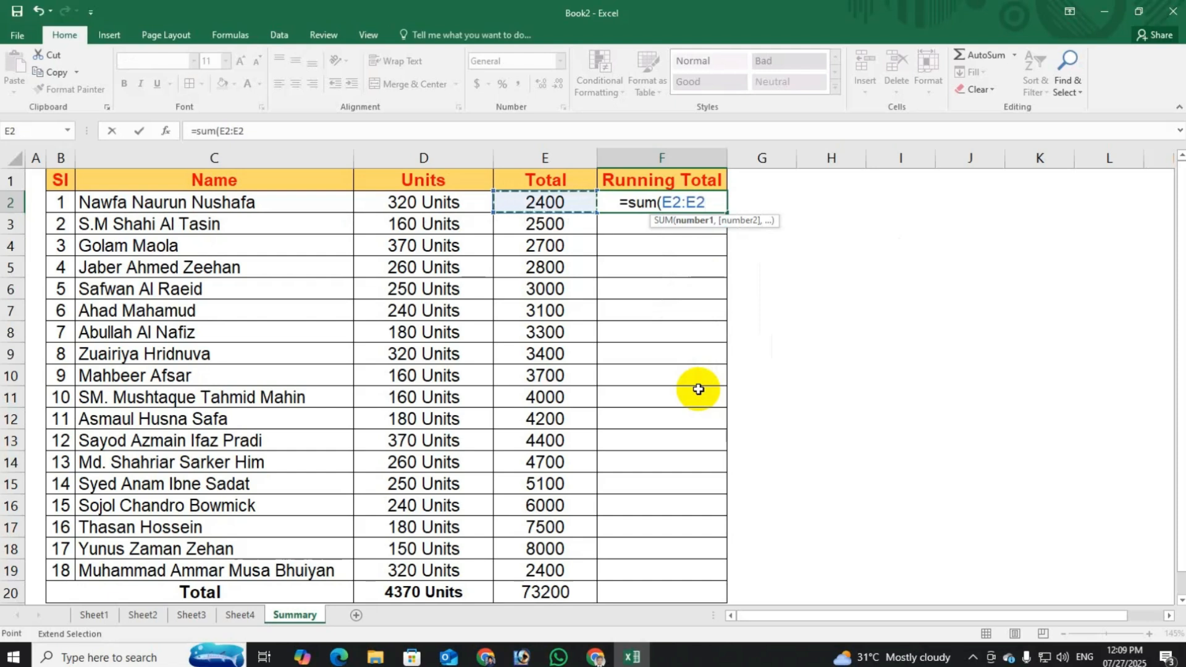
Step: Make the range's first reference absolute and complete the F2 formula as =SUM($E$2:E2)
drag(682, 203, 705, 203)
key(Left)
key(Left)
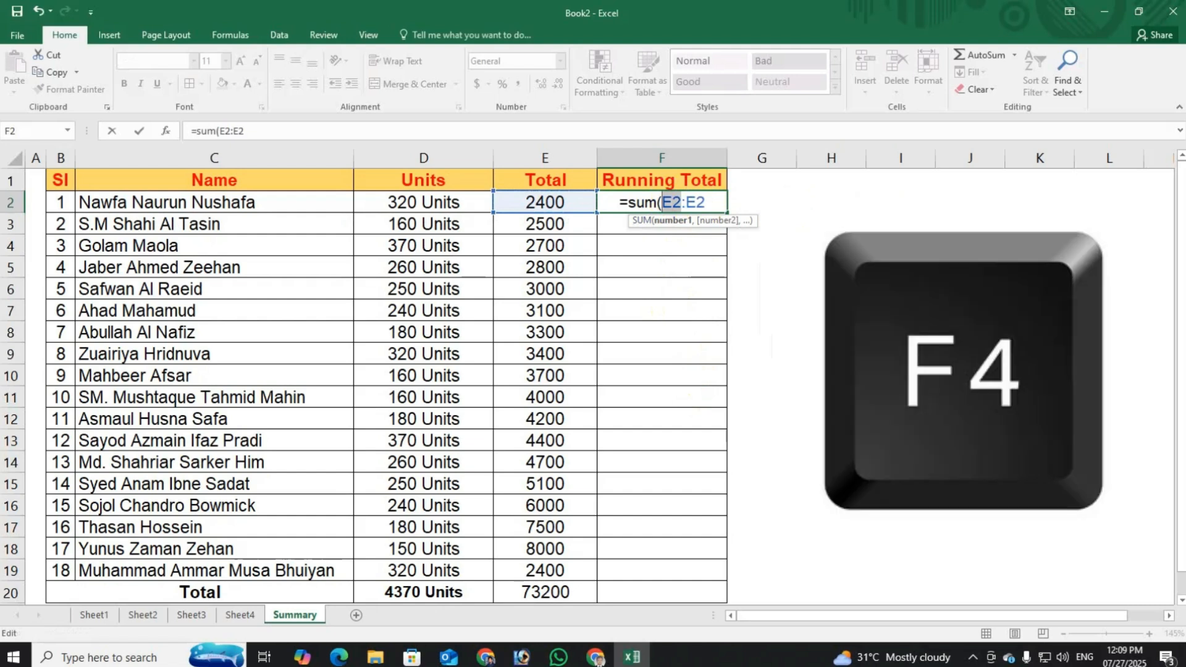
key(F4)
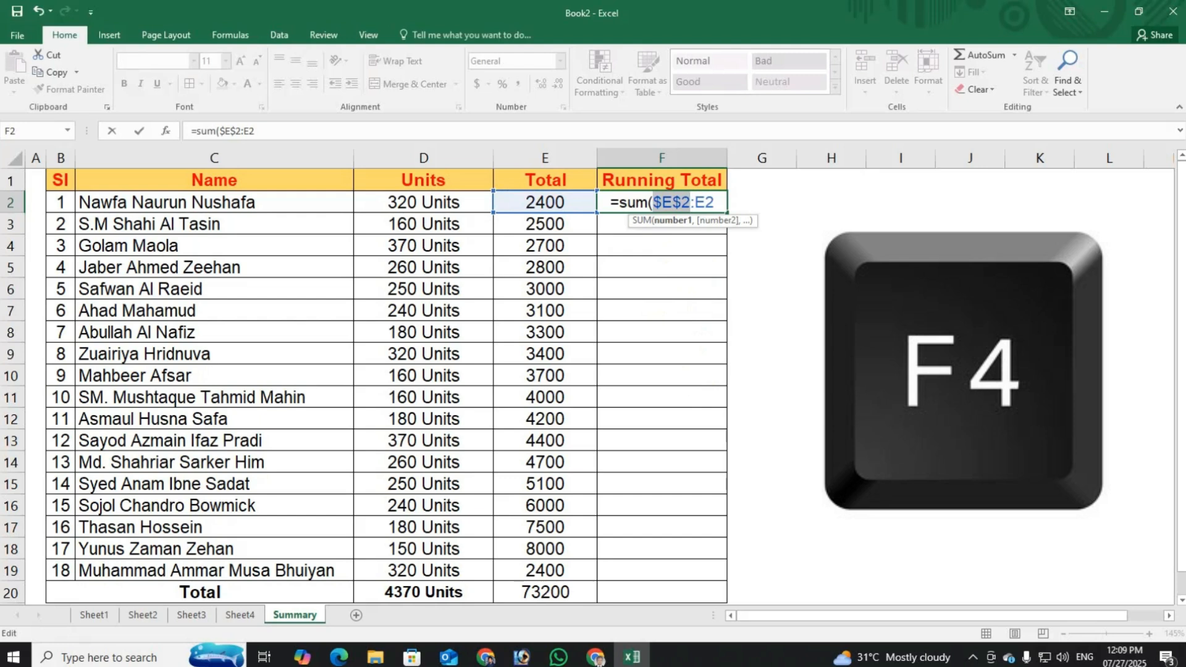
key(Right)
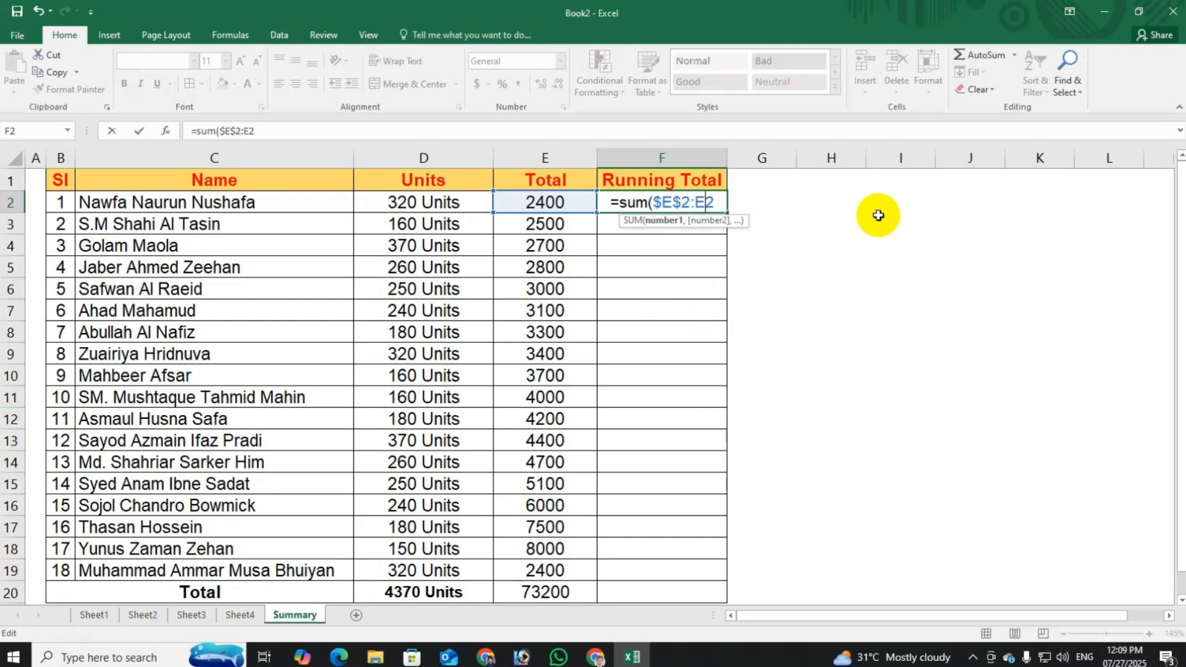
text())
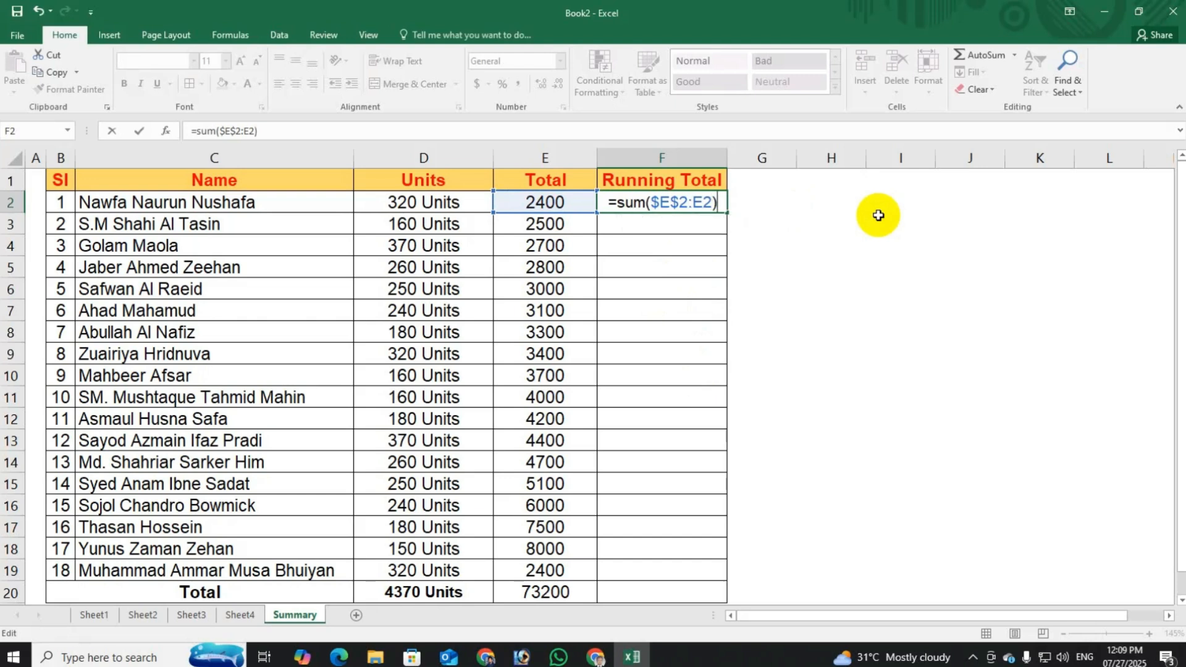
key(Return)
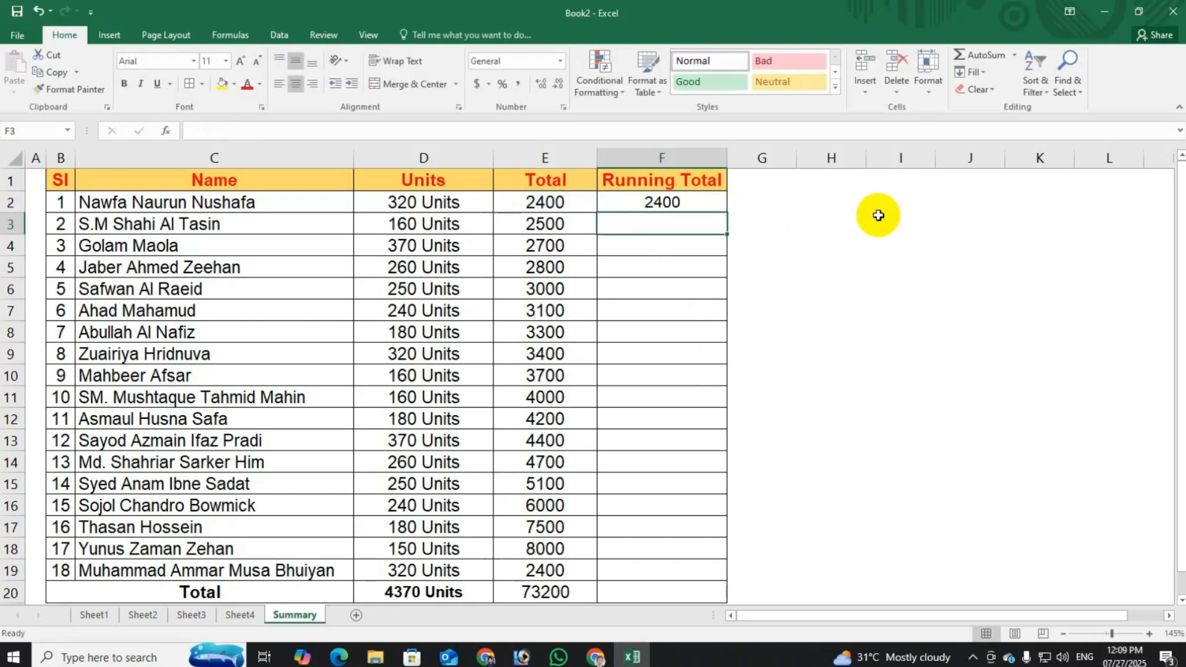
Step: Fill the running total formula from F2 down through F19
click(655, 202)
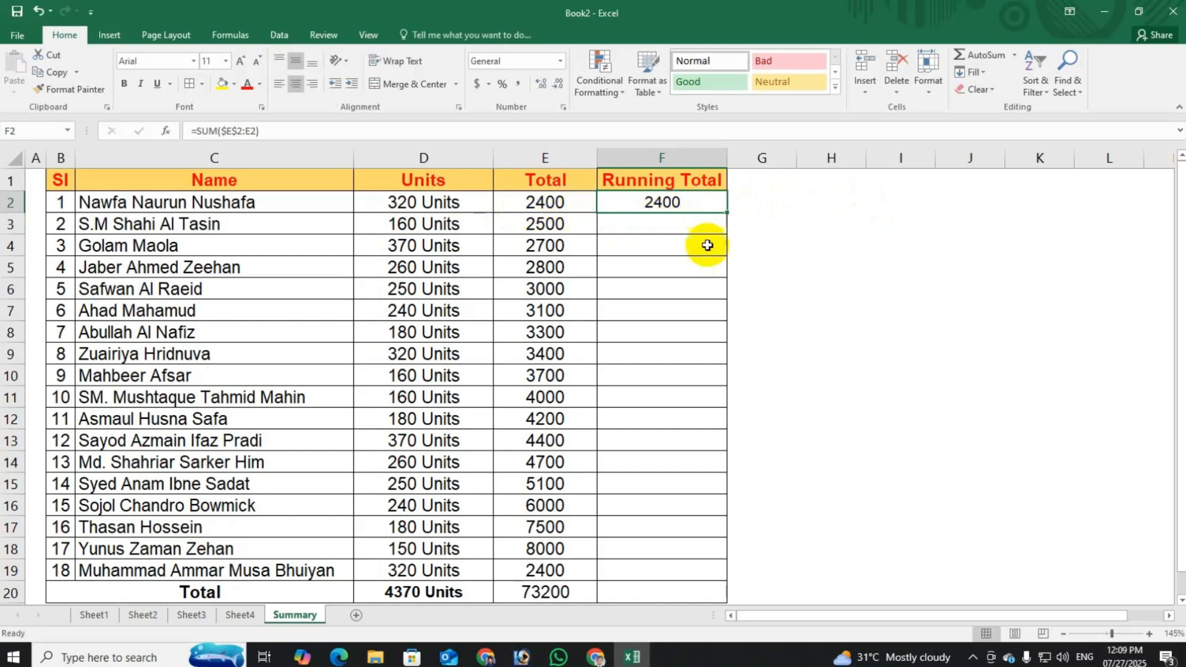
scroll(688, 454, down, 1)
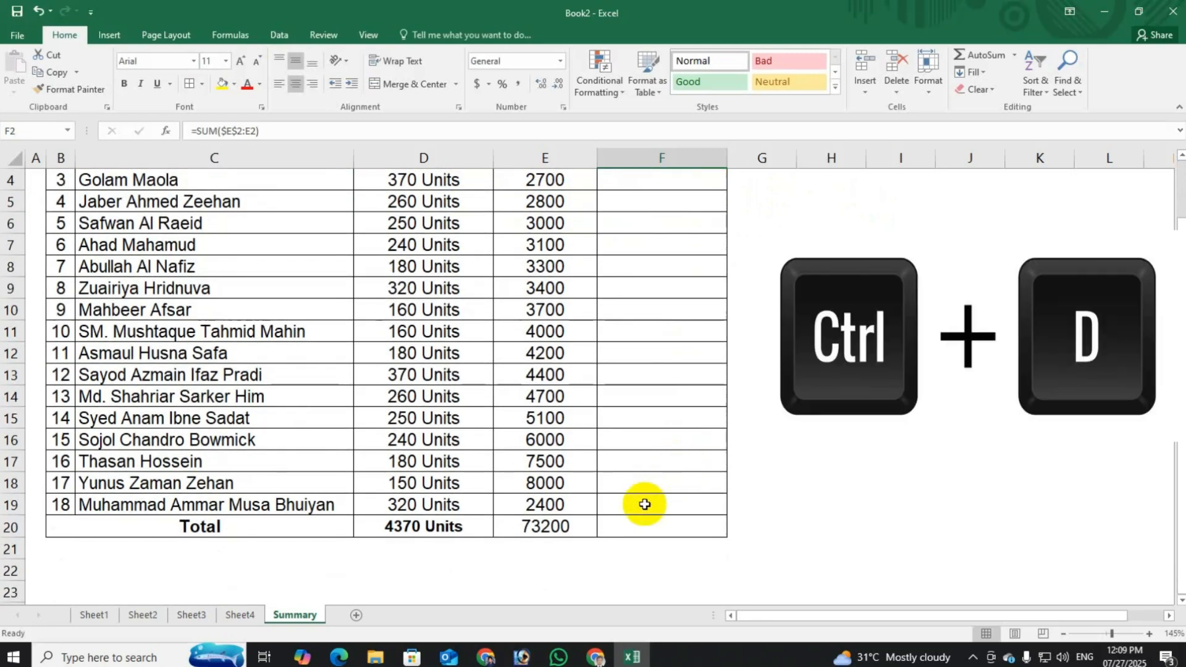
shift+click(643, 503)
scroll(680, 427, up, 1)
key(ctrl+d)
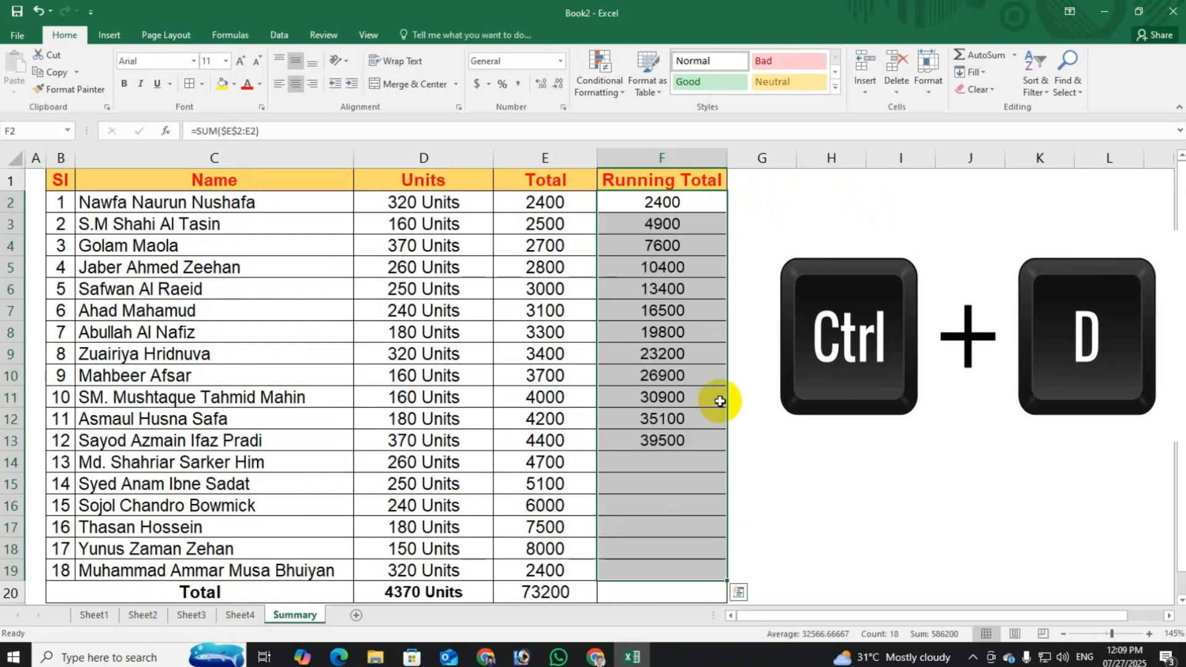
Step: Check the running totals against the Total amounts, examining the formulas in column F from F2 down to F15
click(674, 224)
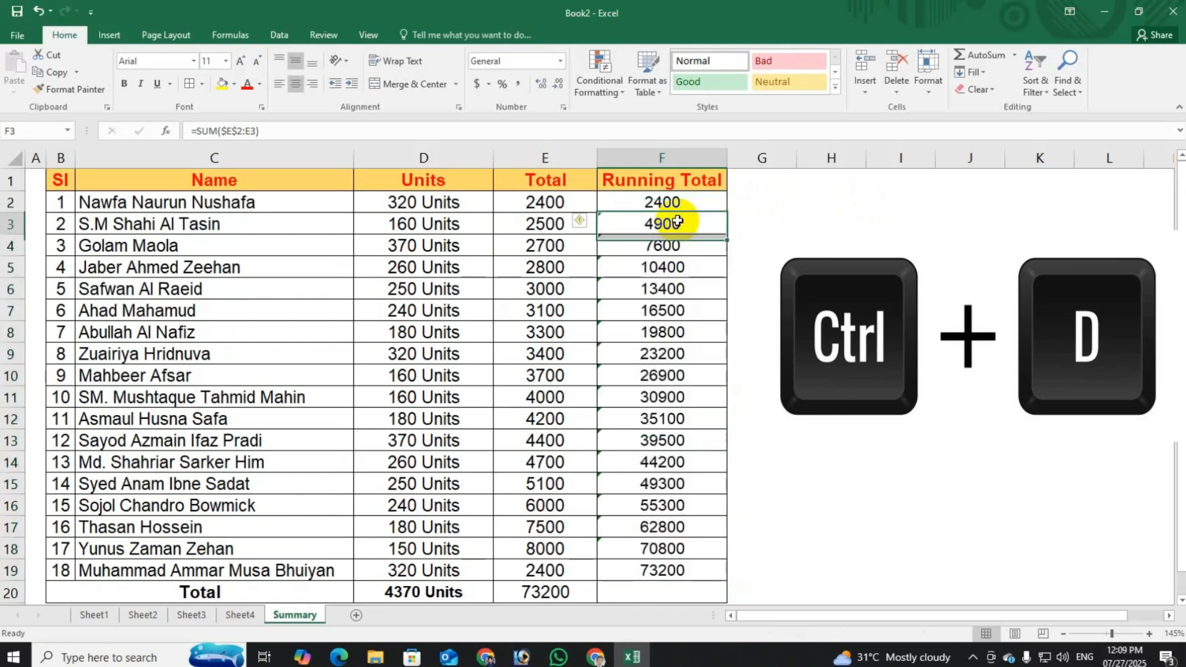
click(548, 204)
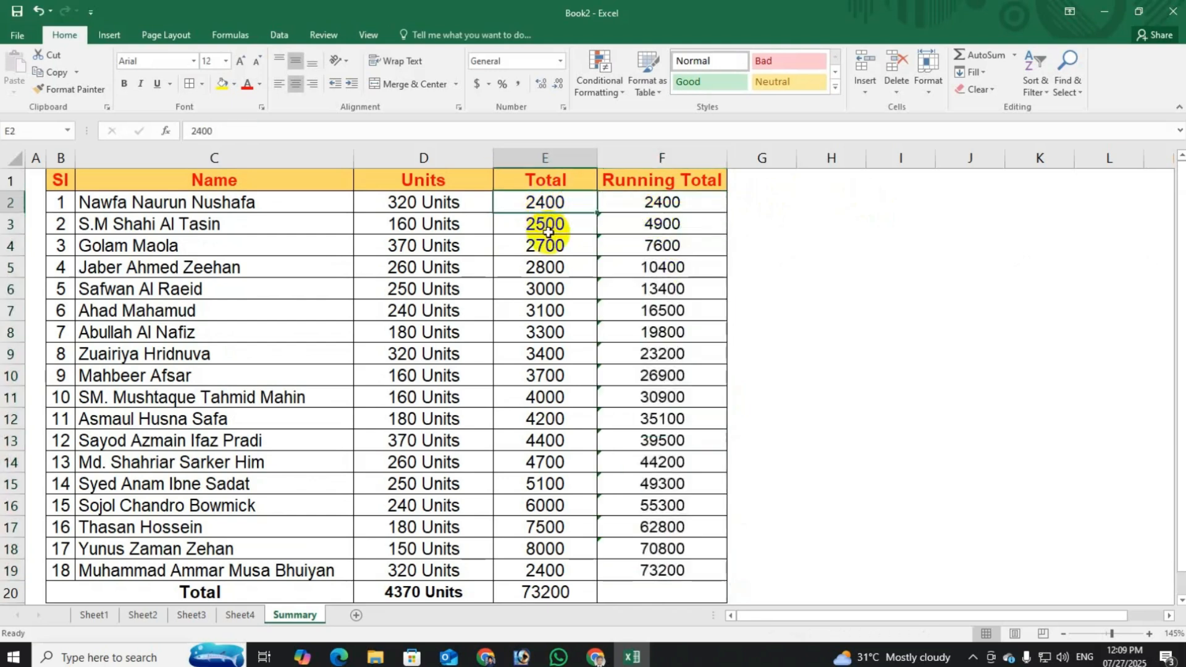
click(675, 225)
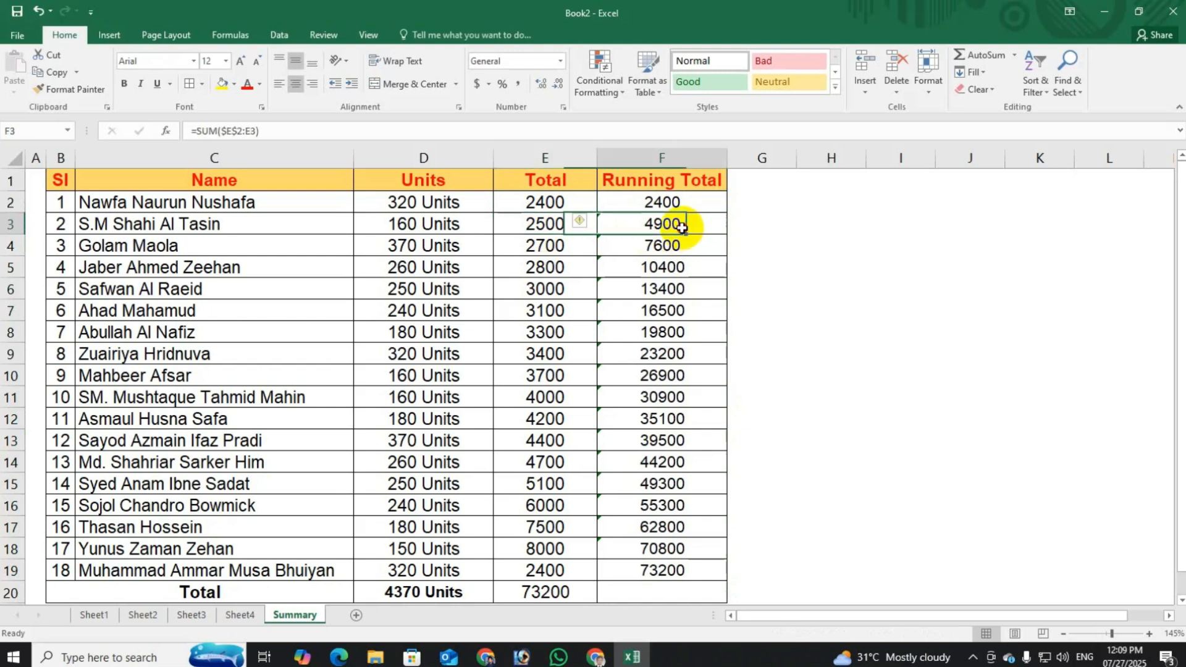
click(544, 249)
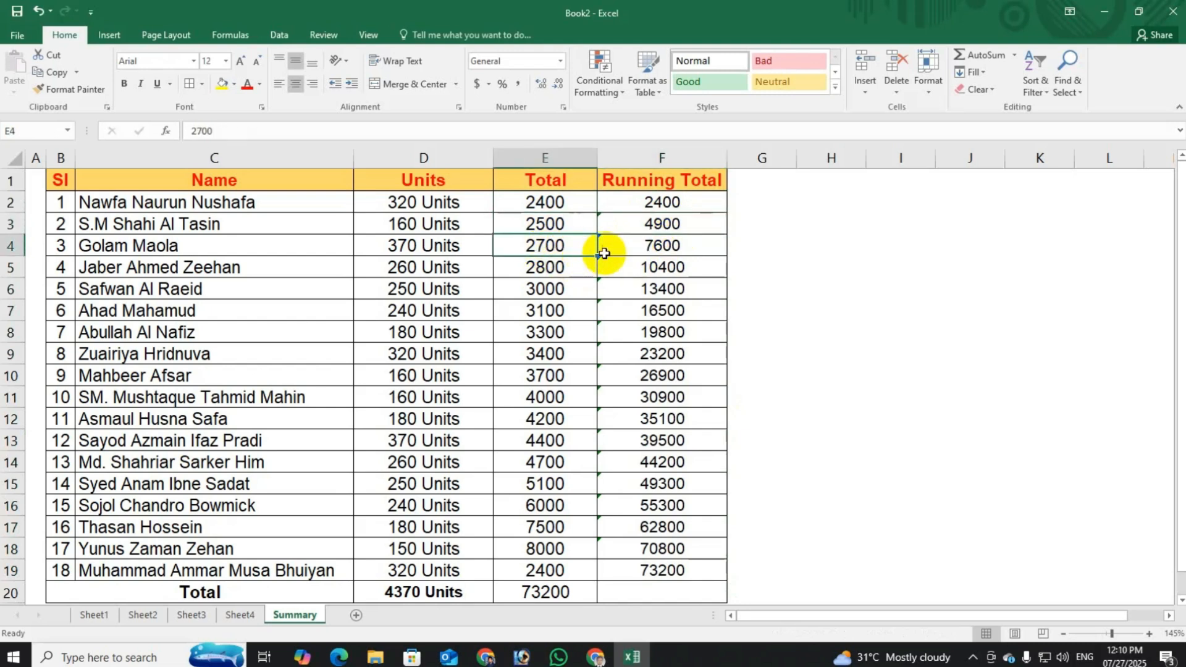
click(664, 241)
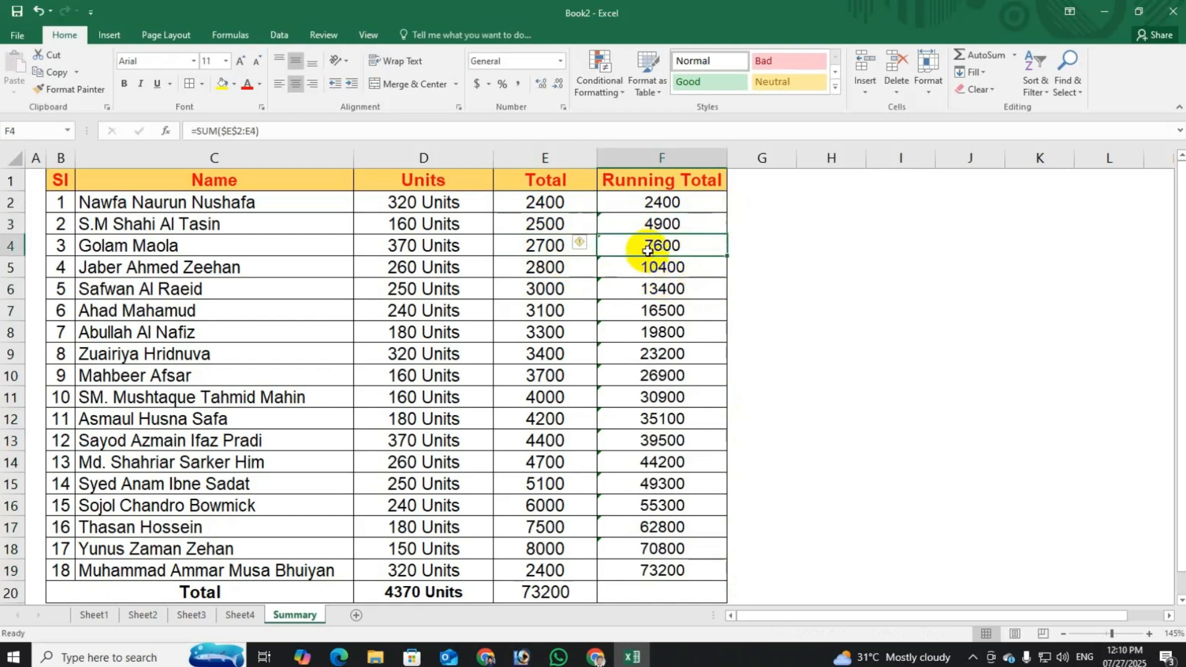
click(662, 203)
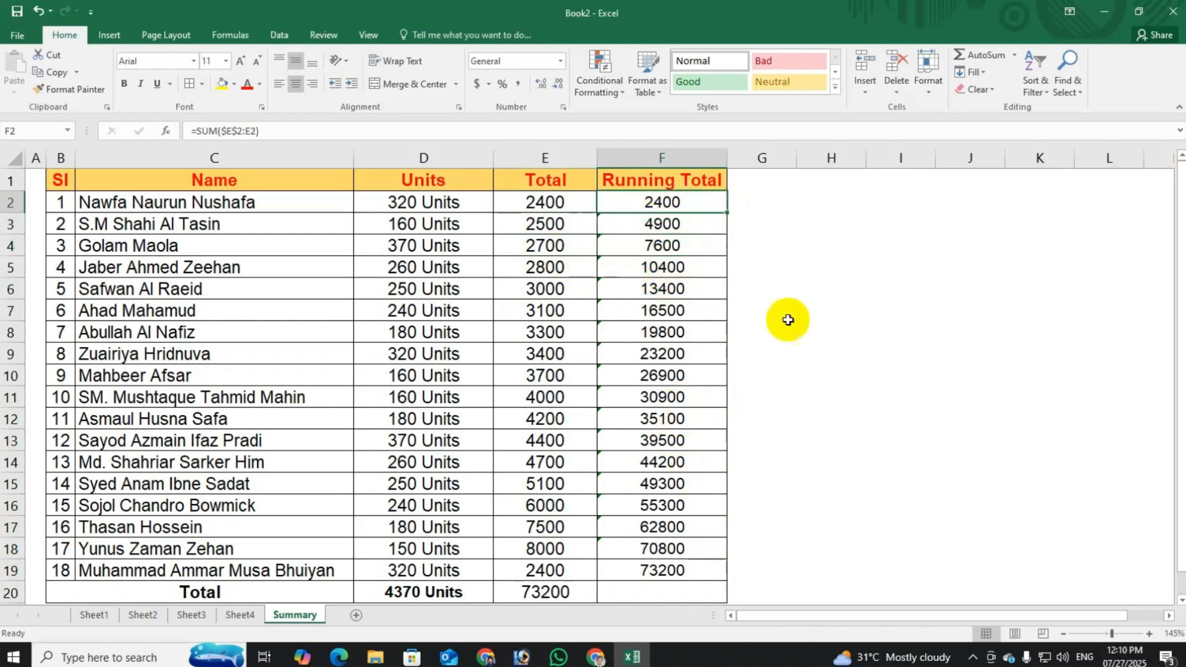
key(Down)
key(Down)
key(Down)
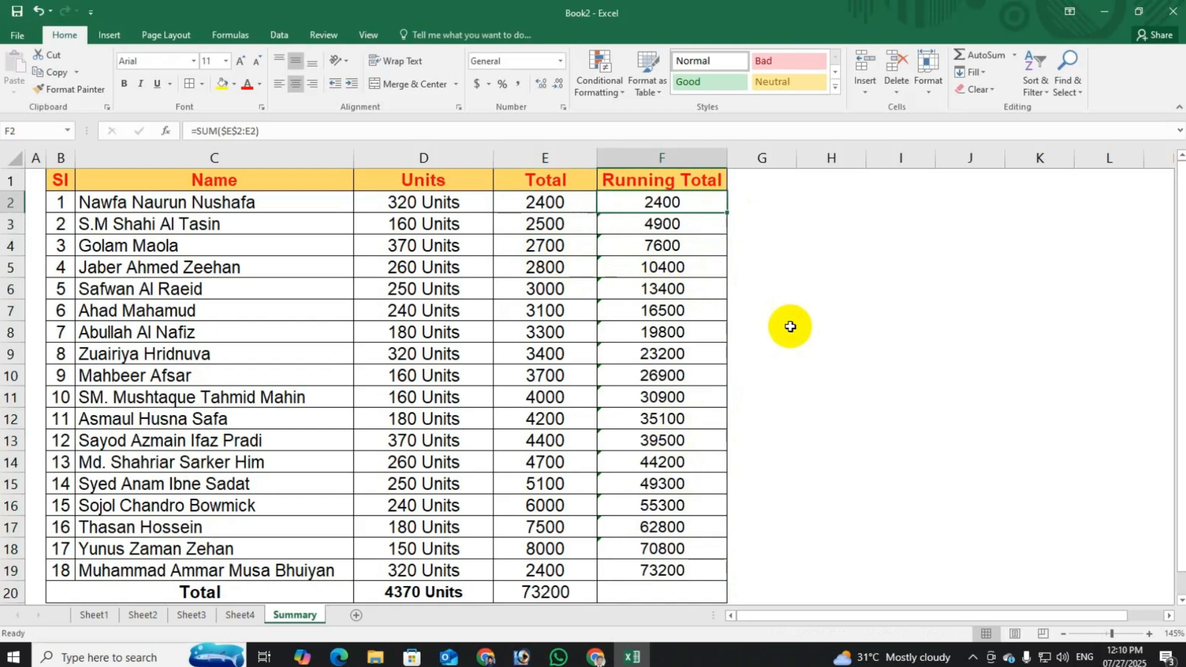
key(Down)
key(Down)
key(Down)
key(Down)
key(Down)
key(Down)
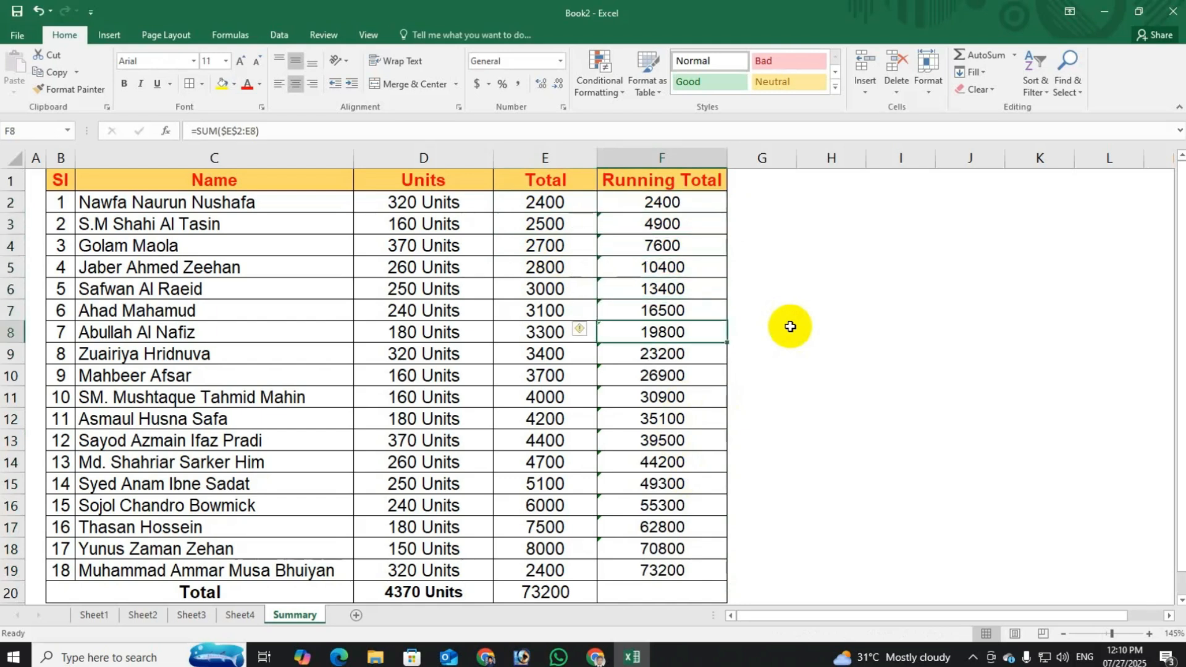
key(Down)
key(Down)
key(Down)
key(Down)
key(Down)
key(Down)
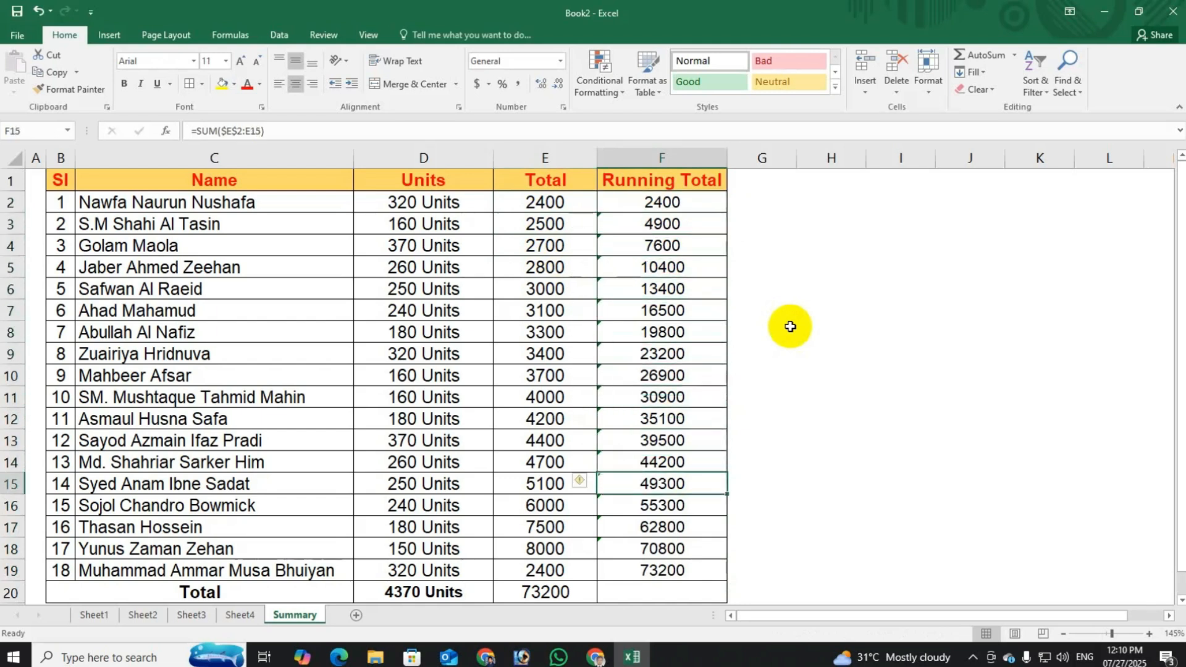
Step: Examine the running total formulas in column F, going back up the list from F15
key(Up)
key(Up)
key(Up)
key(Up)
key(Up)
key(Up)
key(Up)
key(Up)
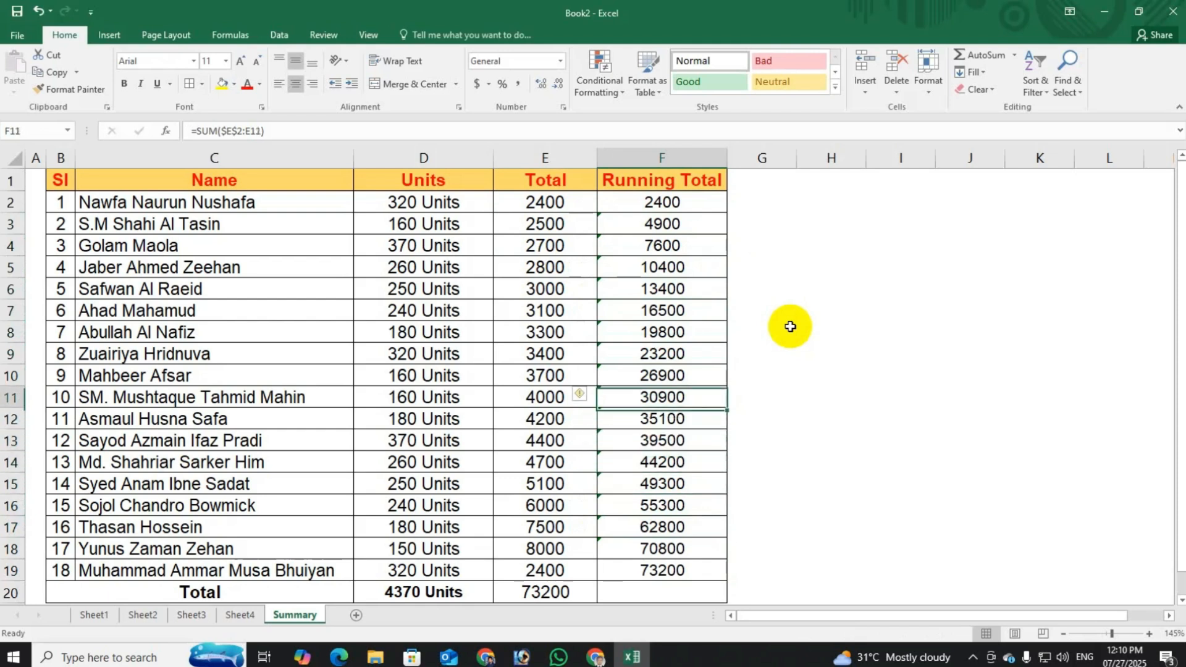
Step: Enter 2400+2500 in cell G2 beside the first running total as a manual check
key(ctrl+Up)
key(Right)
key(Down)
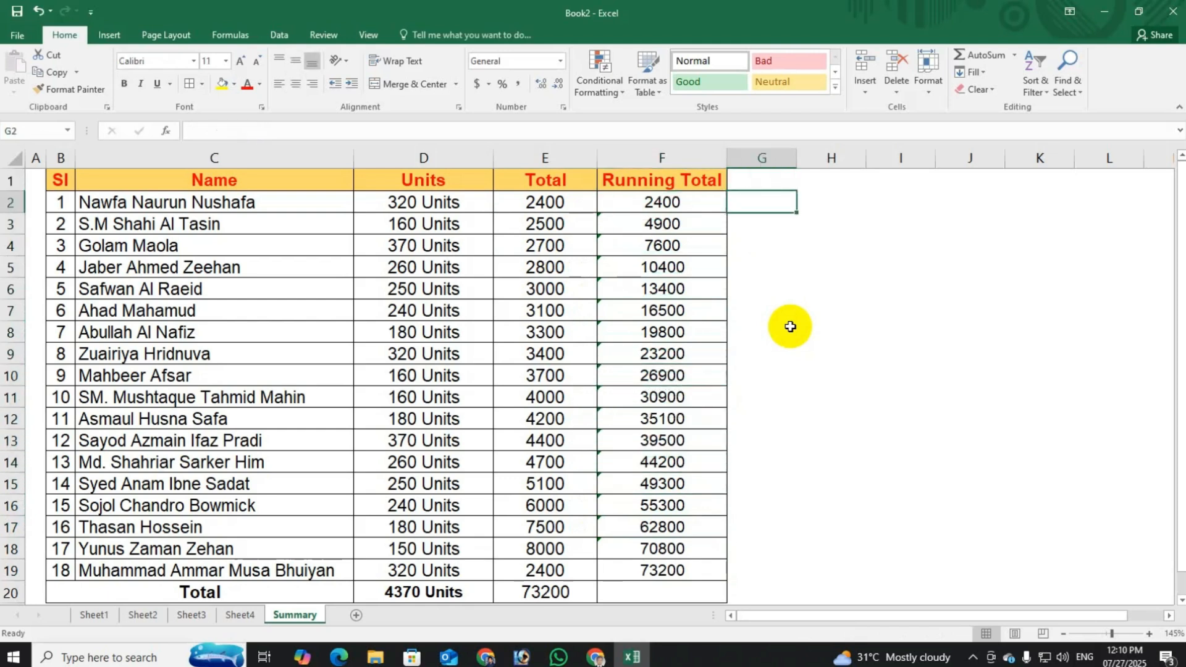
text(24)
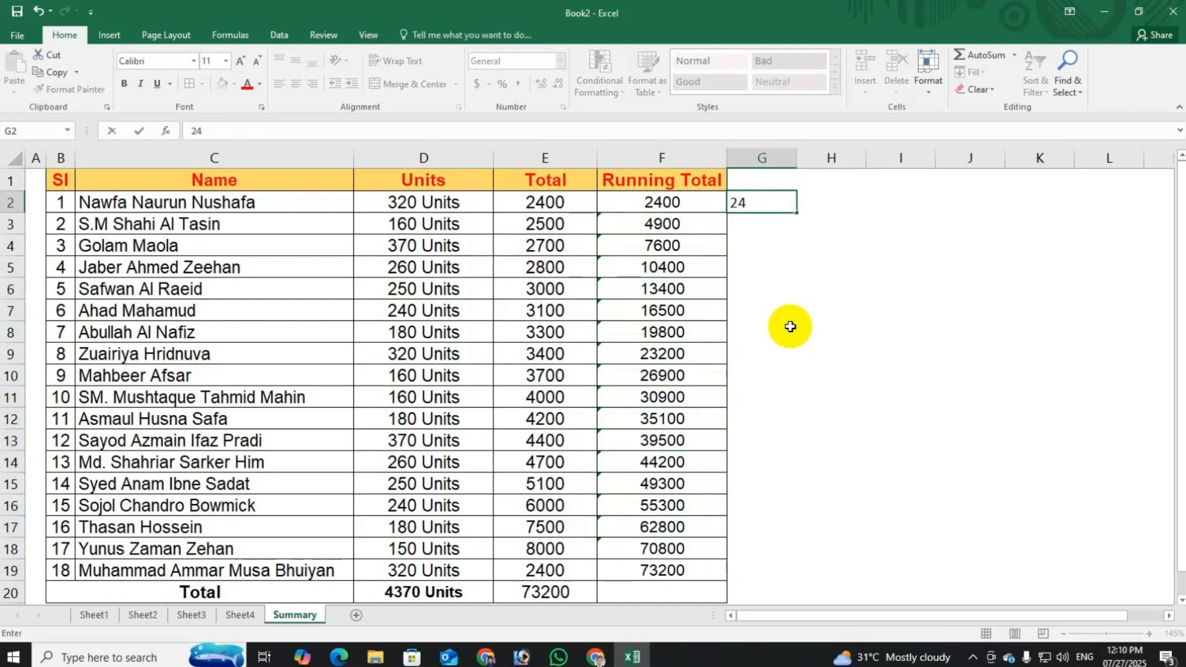
text(00+2500)
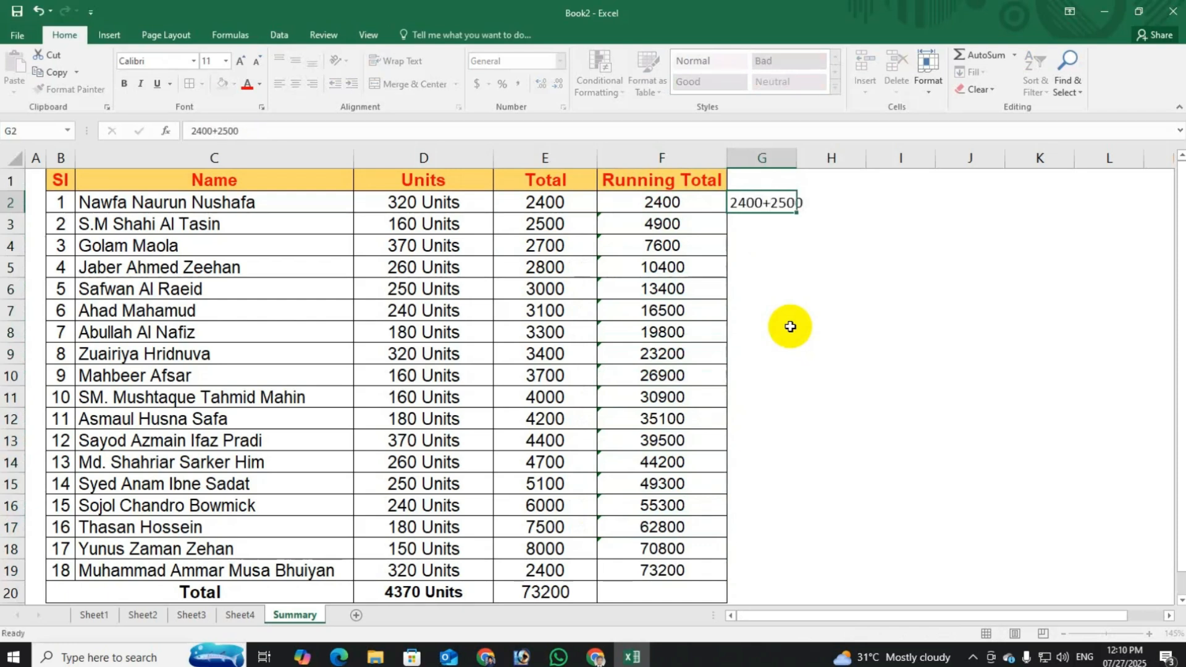
key(Return)
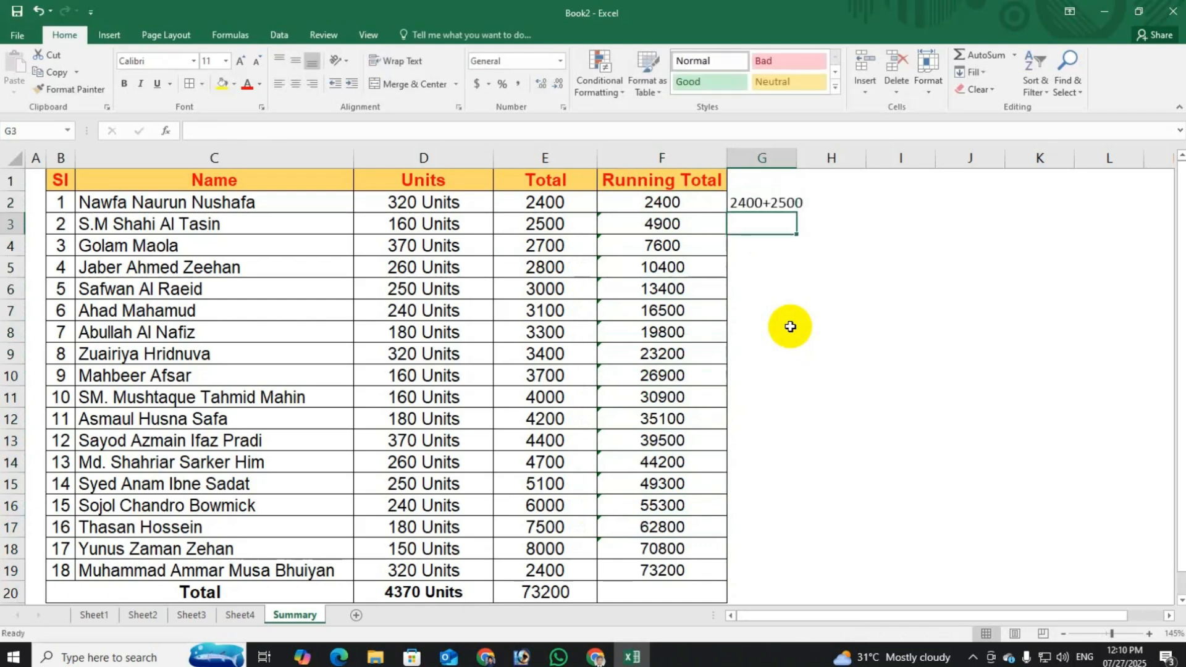
Step: Turn the entry in G2 into the calculating formula =2400+2500
key(Up)
key(F2)
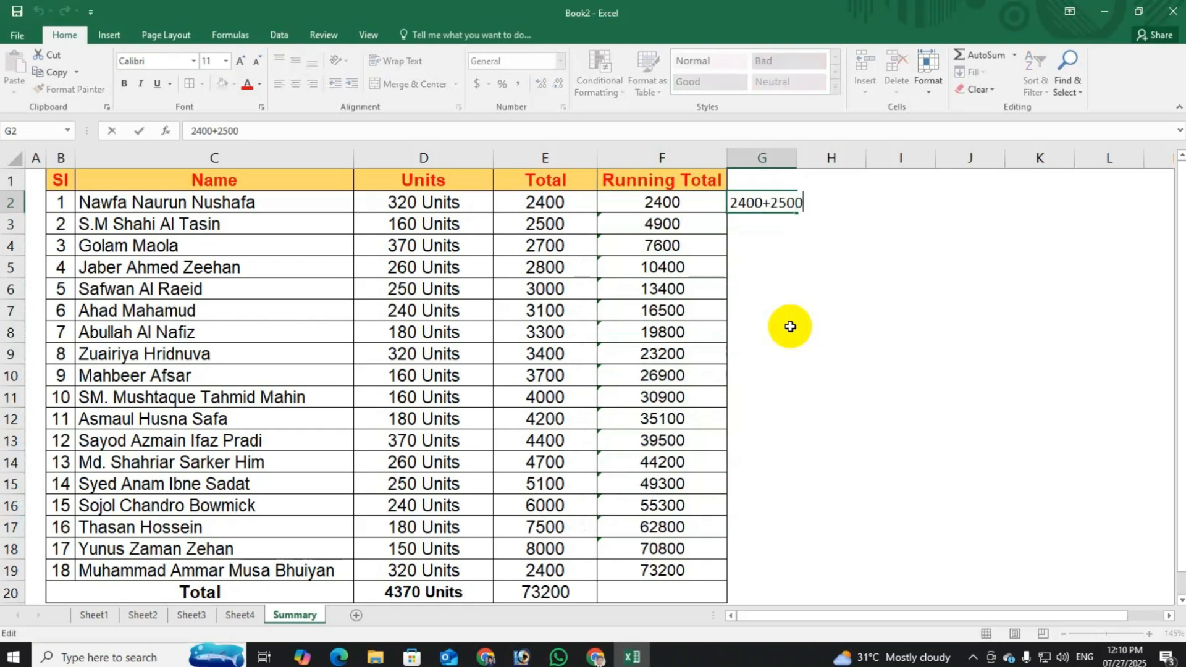
key(Home)
text(=)
key(Return)
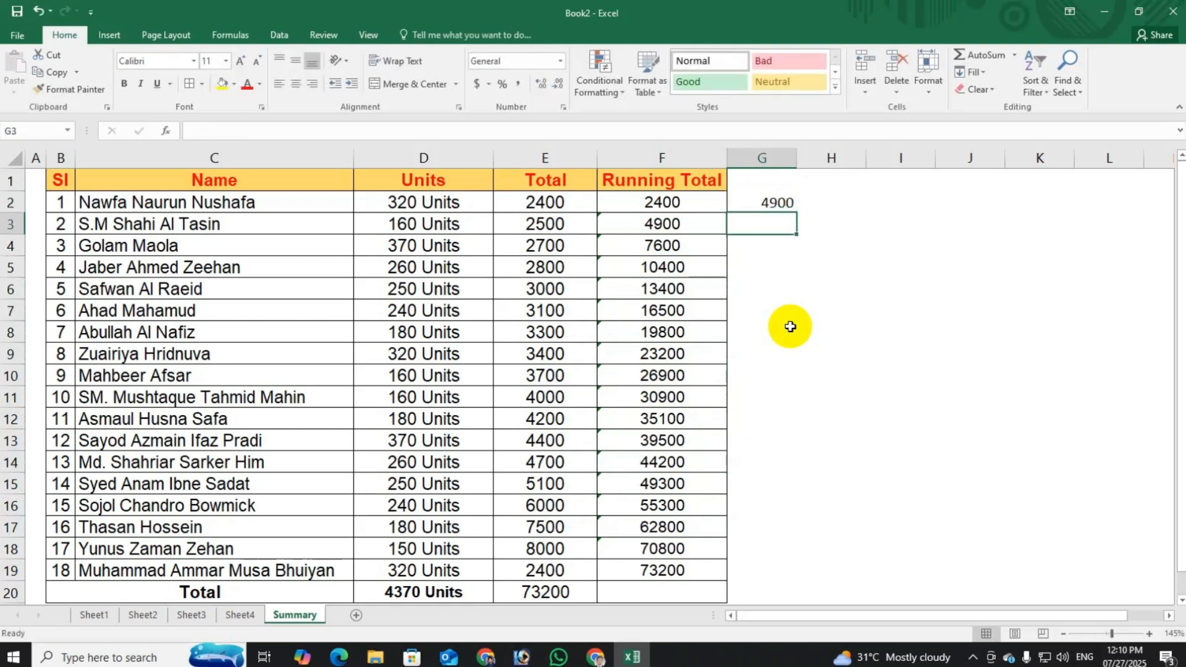
Step: Enter the check formula =4900+2700 in cell G3
text(4900)
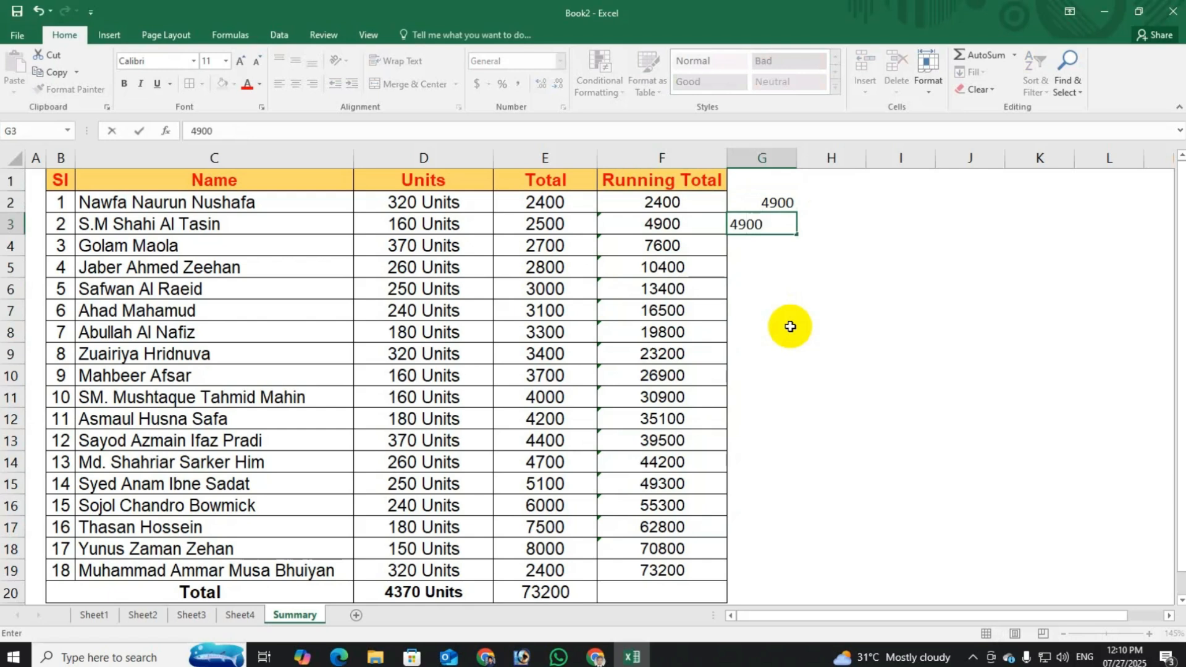
key(BackSpace)
key(BackSpace)
key(BackSpace)
text(=49)
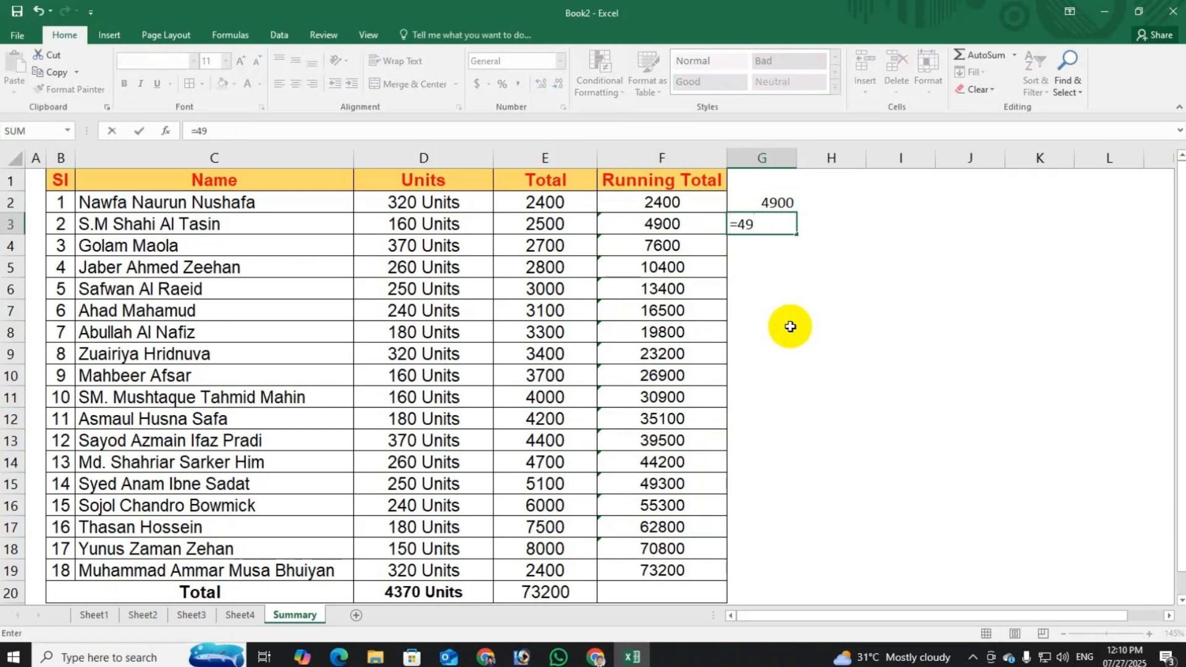
text(+2700)
key(Return)
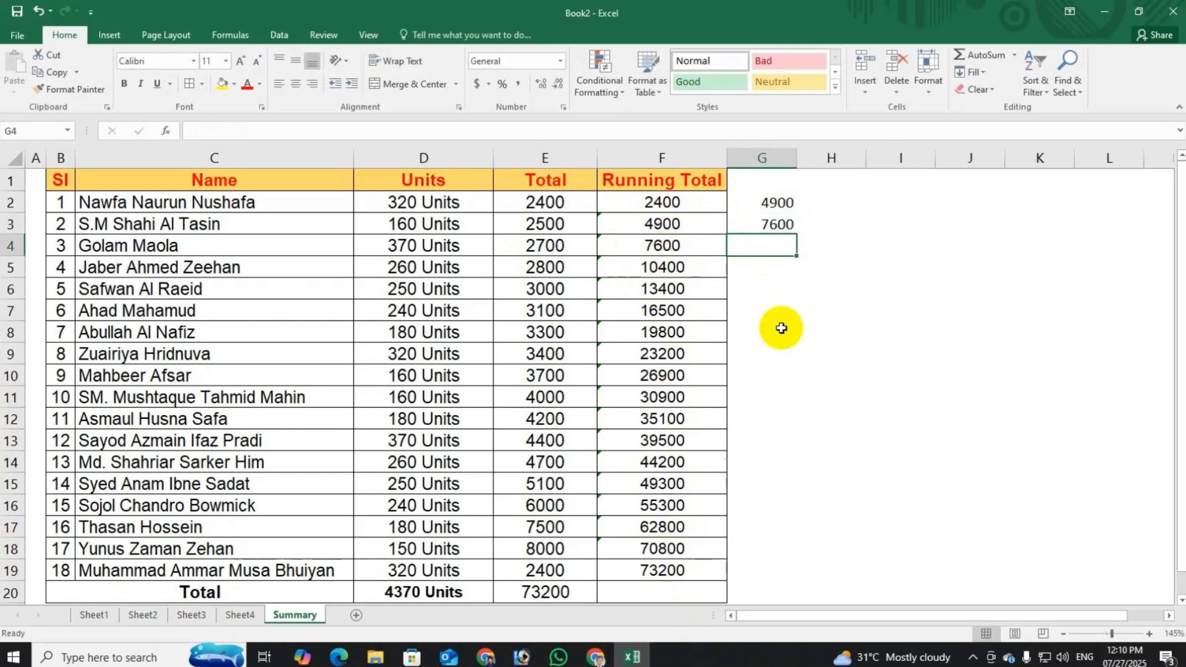
Step: Clear the manual check calculations from cells G2:G4 and deselect the range
drag(778, 202, 822, 243)
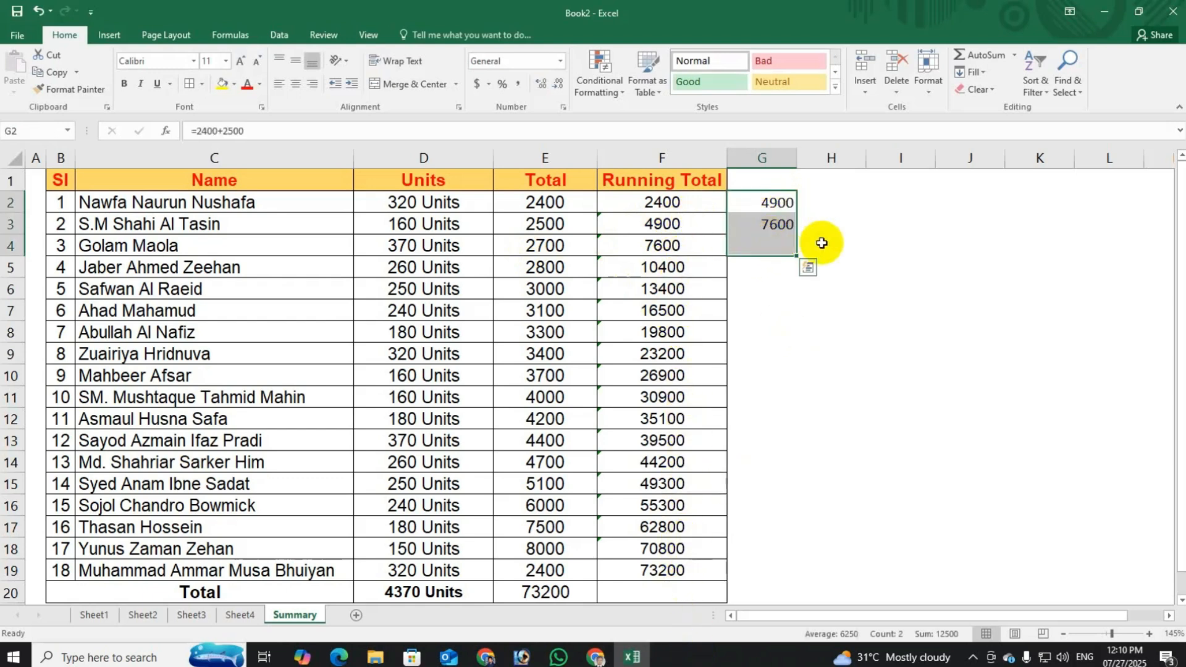
key(Delete)
click(870, 356)
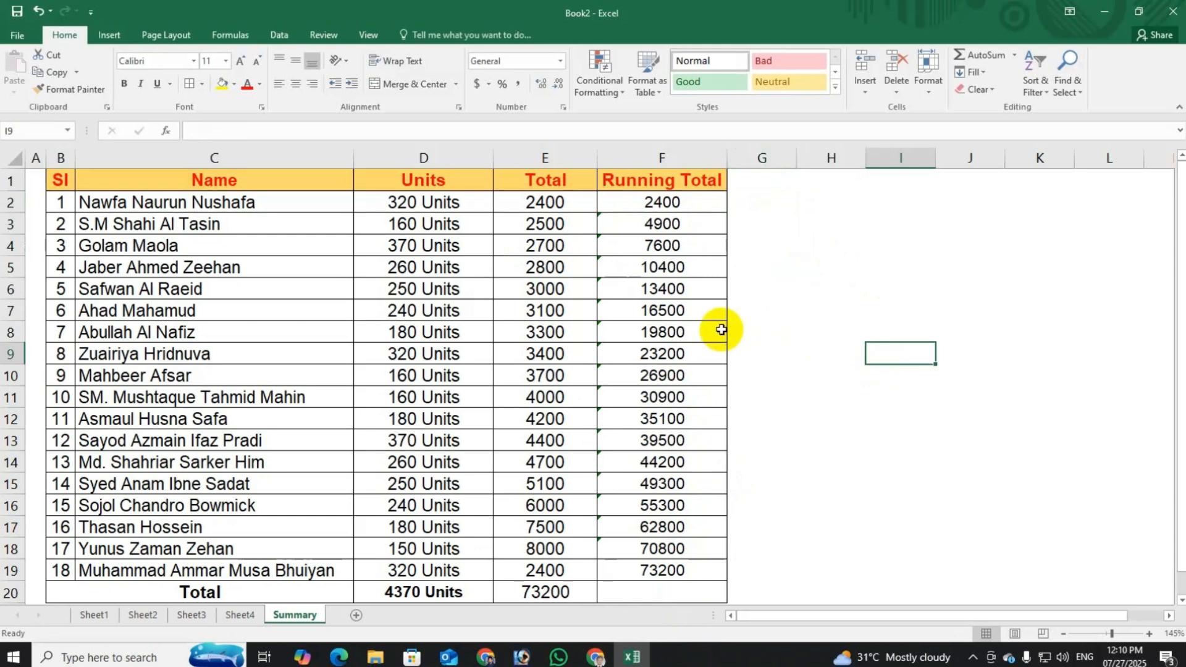